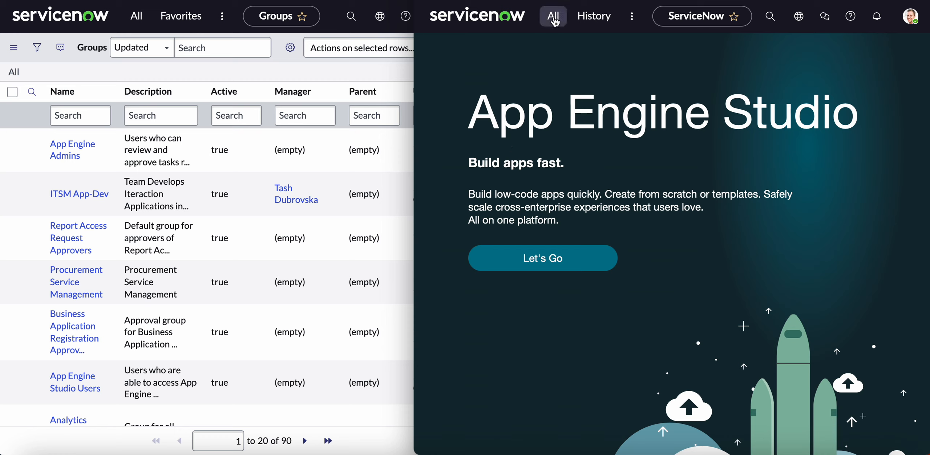
Find the user groups module in the source instance's navigator with "groups" and open the Groups list.
left_click(552, 20)
type("groups")
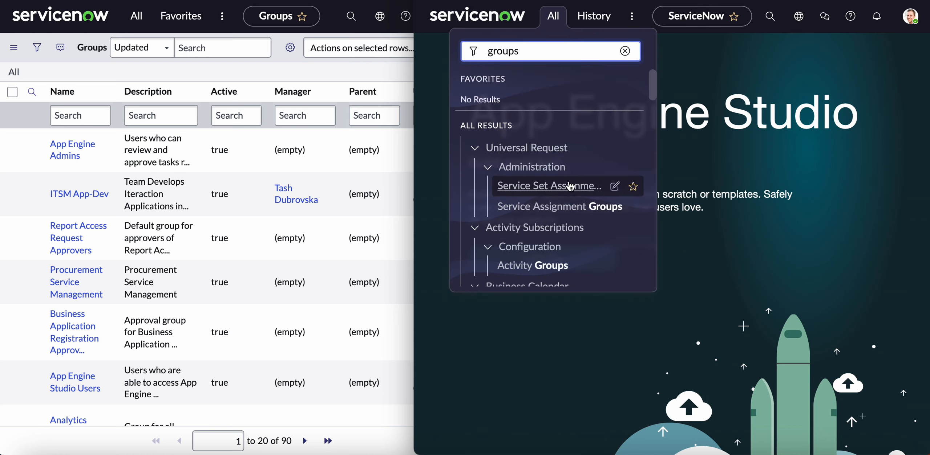
scroll(570, 186, "down", 15)
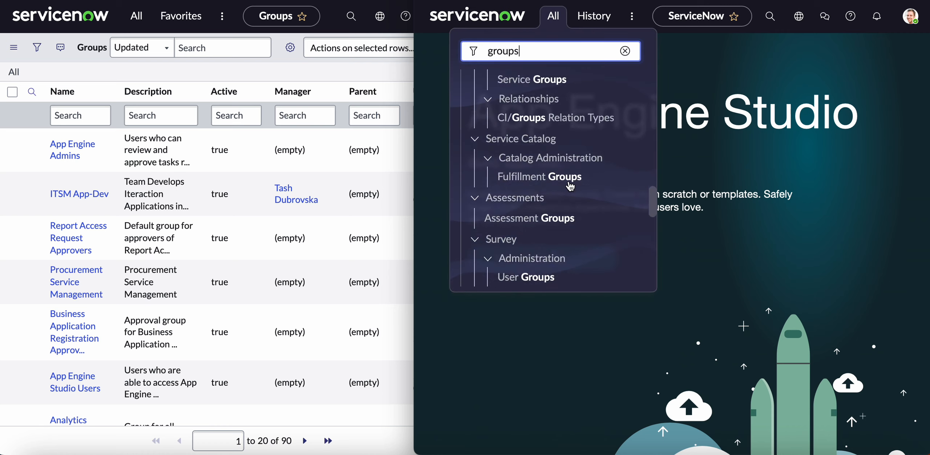
left_click(512, 212)
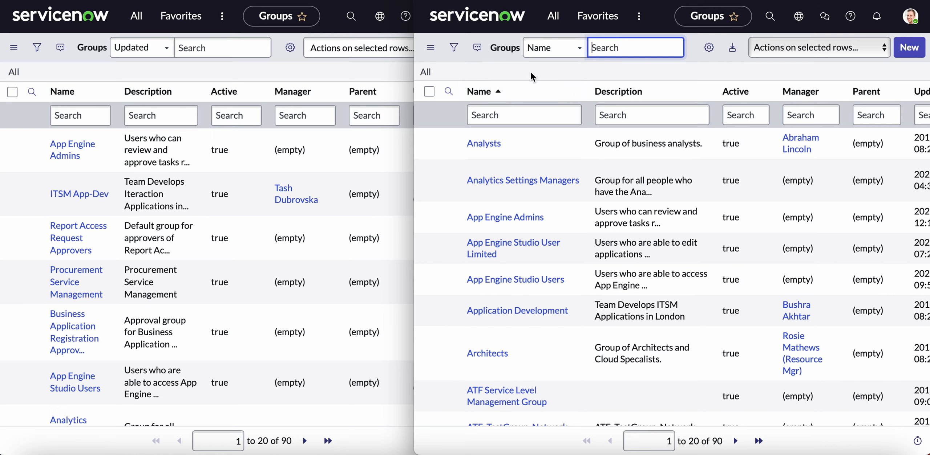
Create a new group named "TEST Group" and save it while keeping its record open.
left_click(906, 50)
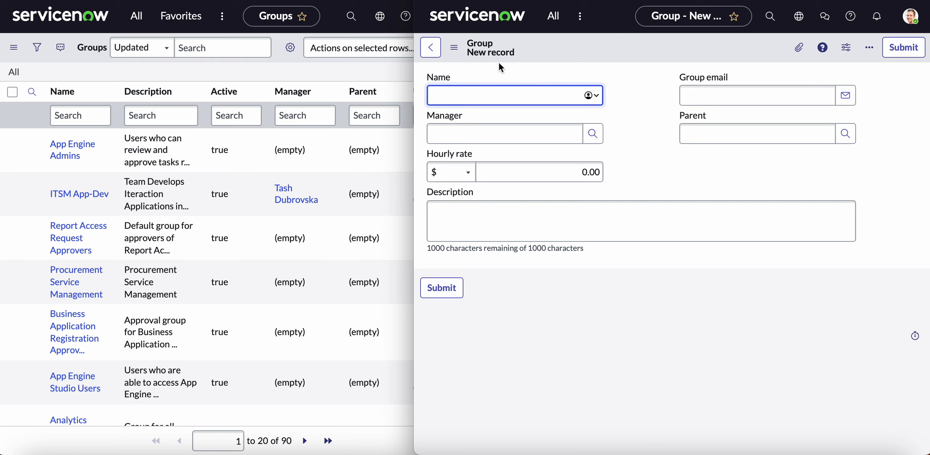
type("TEST Group")
right_click(582, 42)
left_click(601, 53)
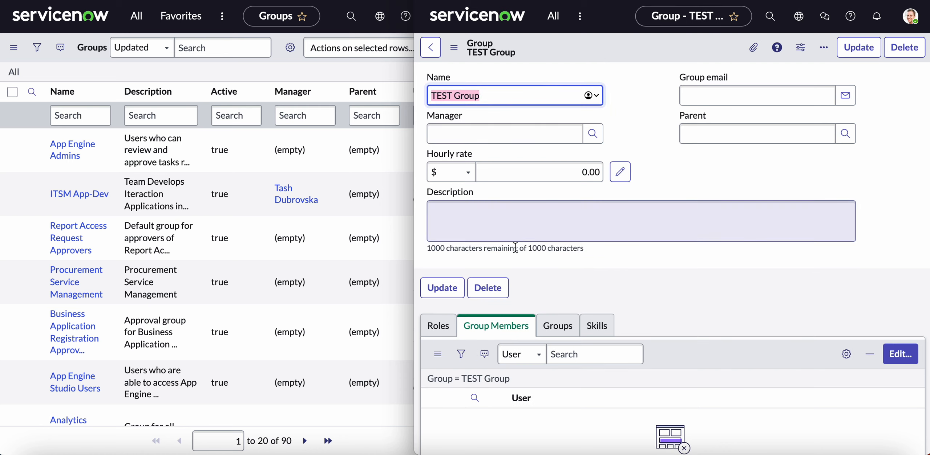
Assign the itil role to TEST Group and save the role list.
scroll(520, 259, "down", 2)
left_click(438, 274)
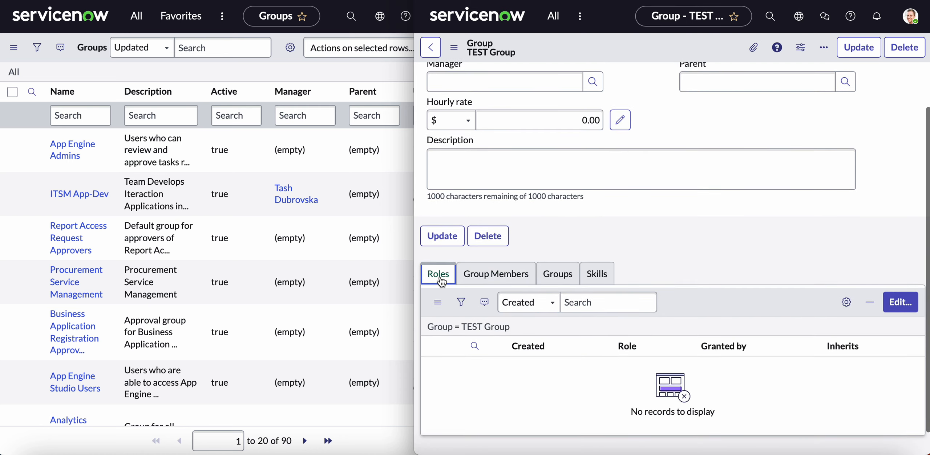
left_click(901, 303)
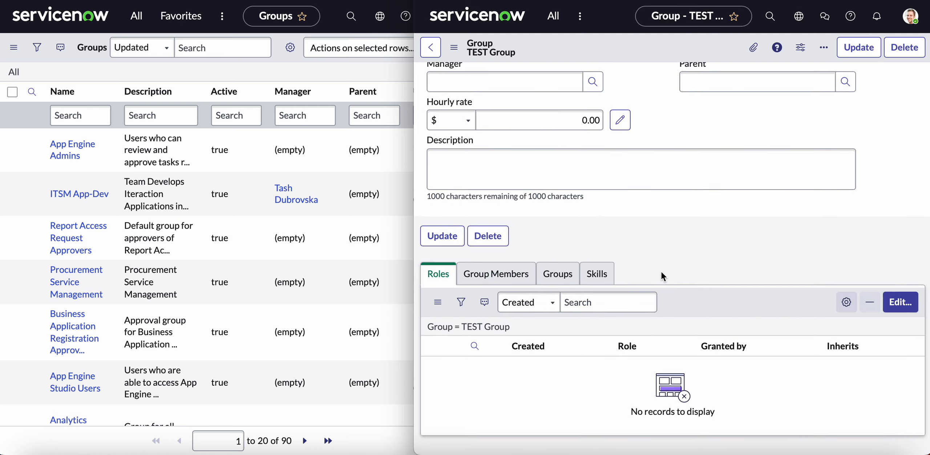
left_click(576, 200)
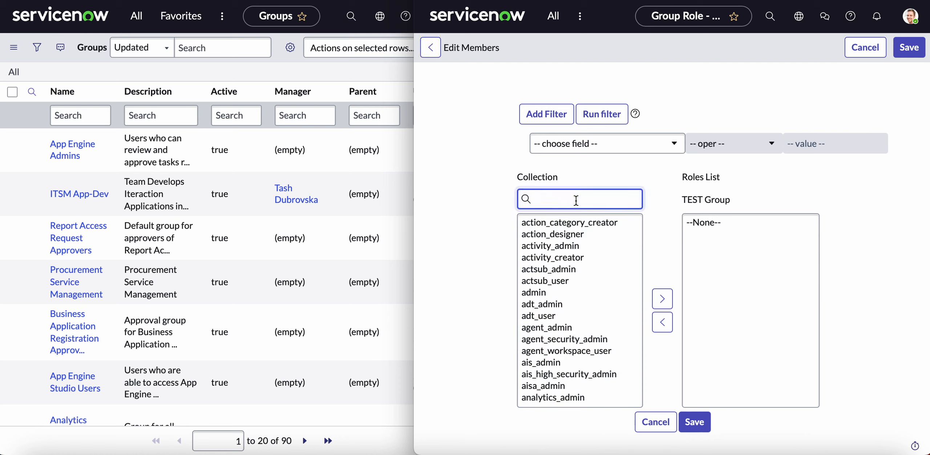
type("itil")
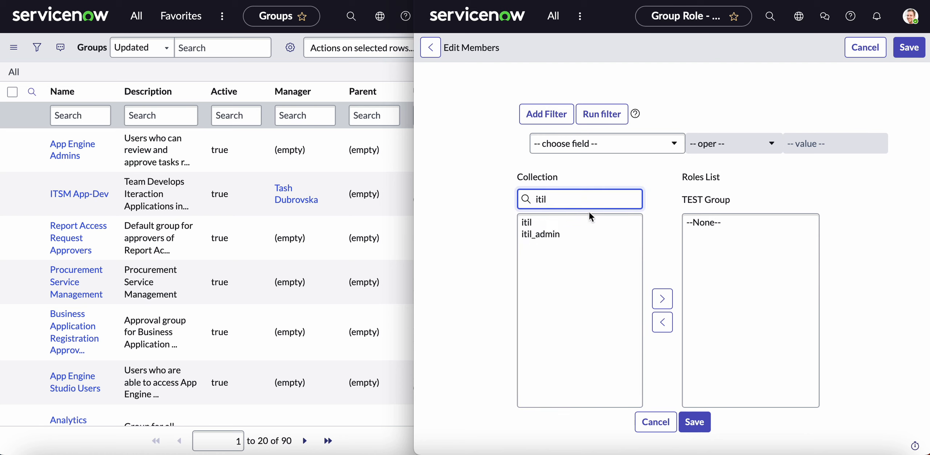
left_click(591, 222)
left_click(662, 299)
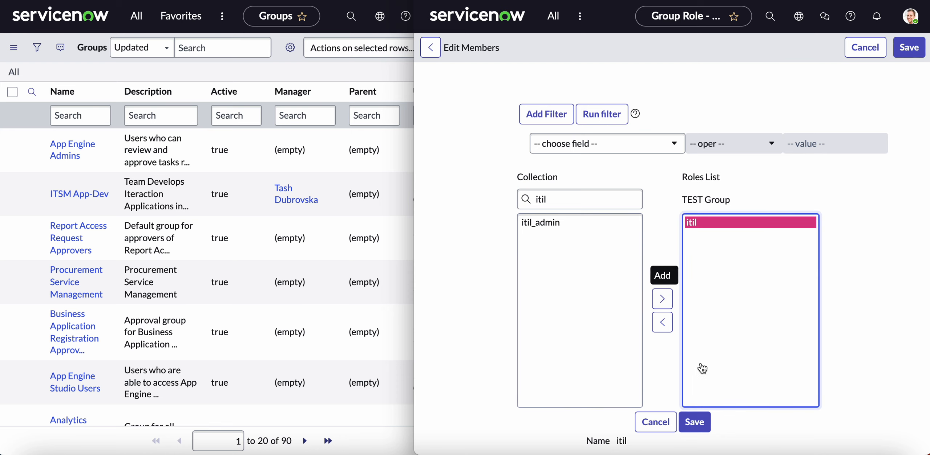
left_click(695, 422)
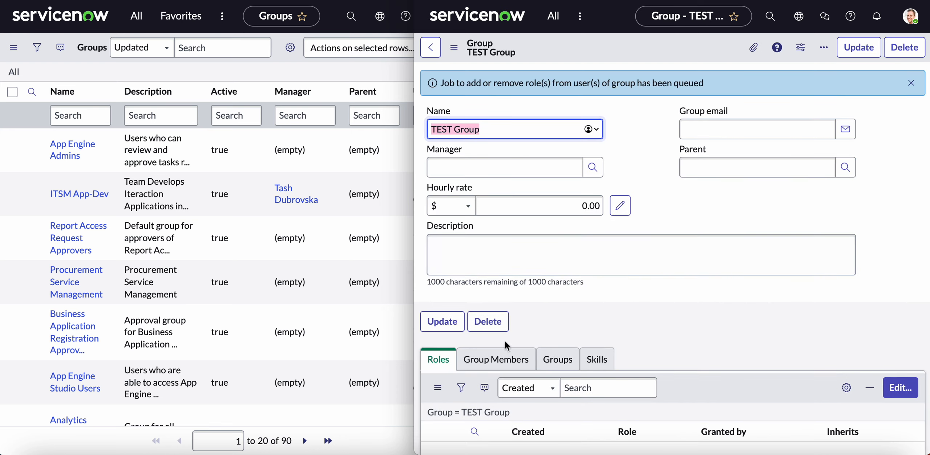
Add the second and third users of the collection as members of TEST Group and save the member list.
left_click(497, 359)
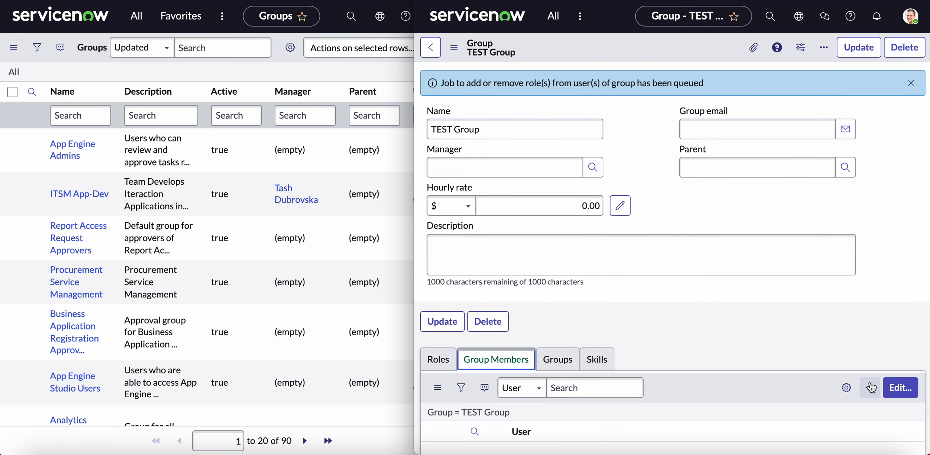
left_click(900, 387)
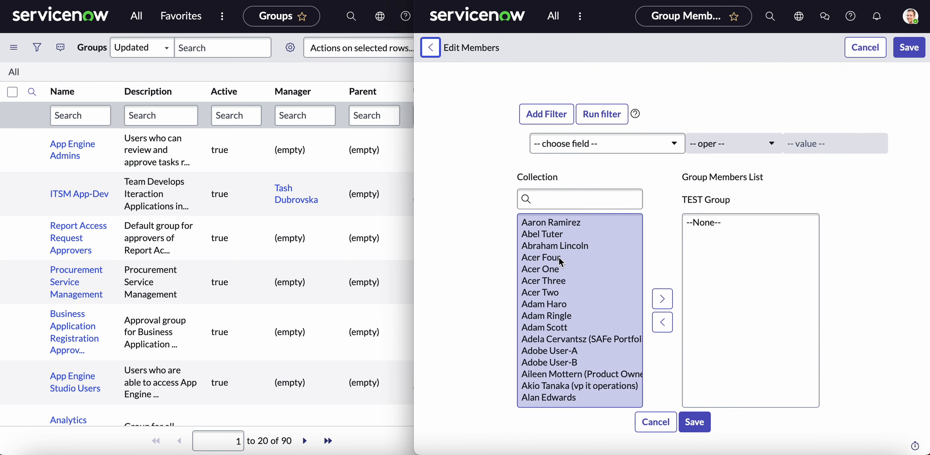
left_click_drag(554, 233, 558, 258)
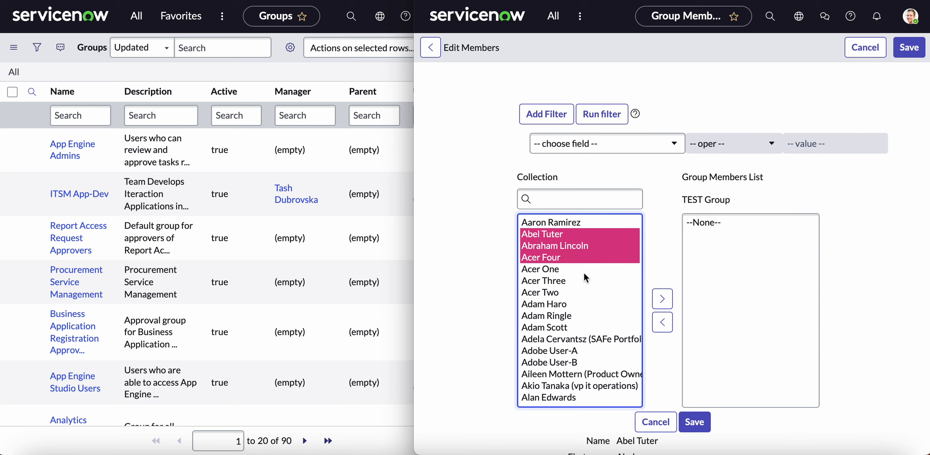
left_click_drag(567, 236, 579, 254)
left_click(569, 234)
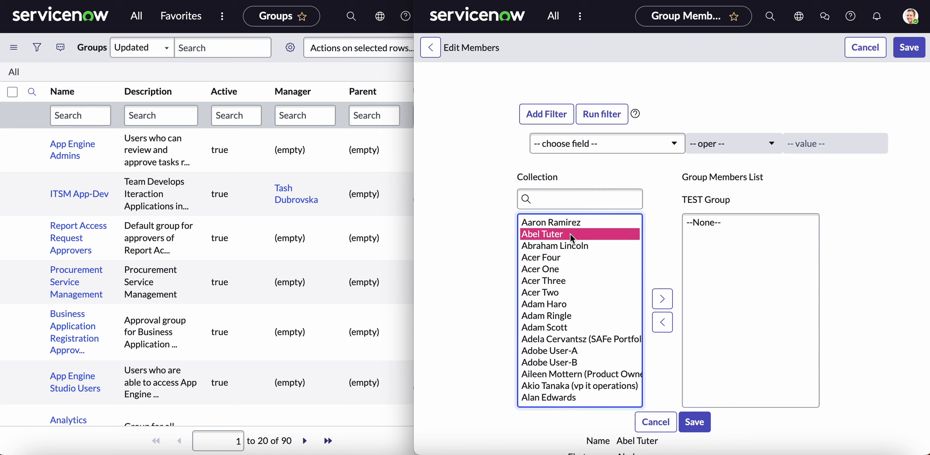
left_click(578, 246, "shift")
left_click(662, 300)
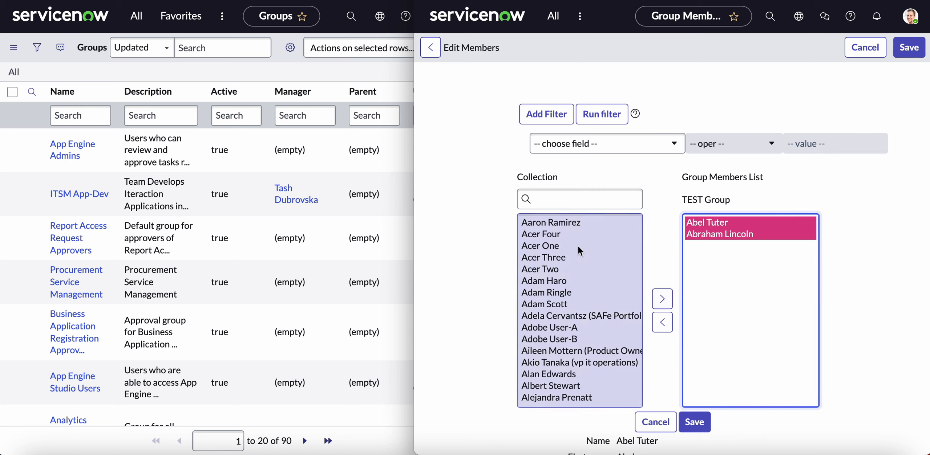
left_click(695, 422)
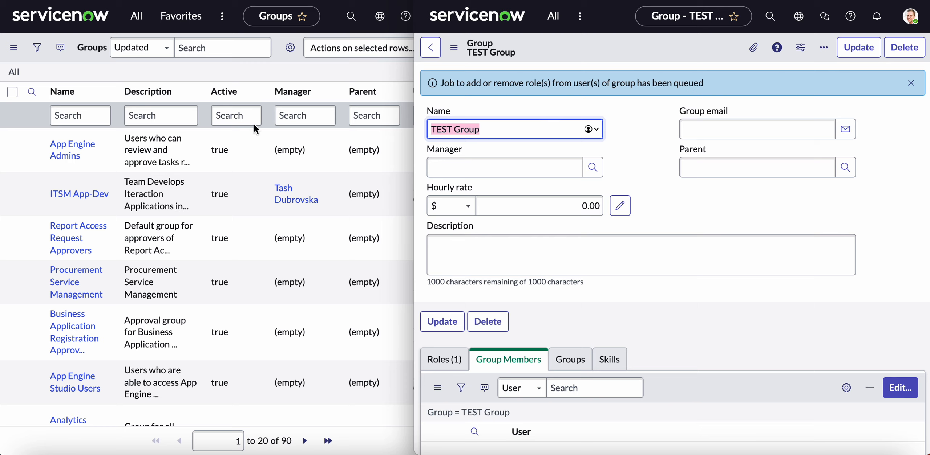
Search the other instance's group names for "test g" and clear the filter to restore the full list.
left_click(105, 117)
left_click(105, 118)
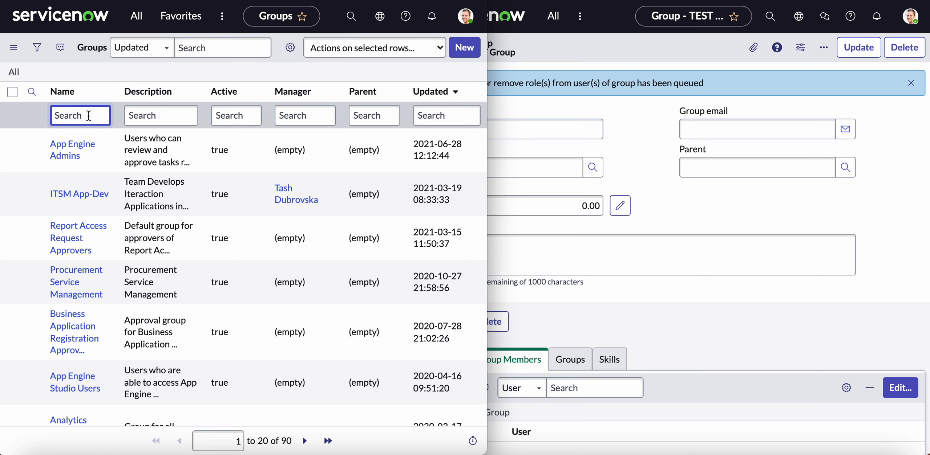
type("test g")
key("Return")
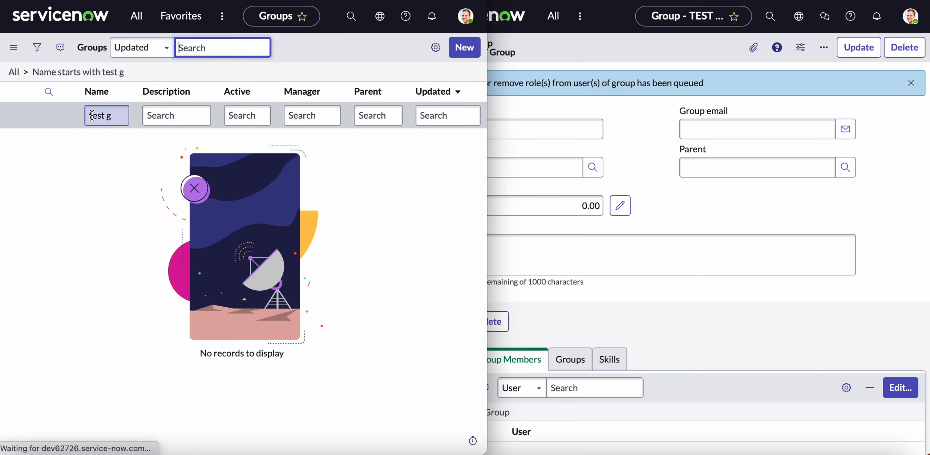
left_click(117, 125)
key("ctrl+a")
key("BackSpace")
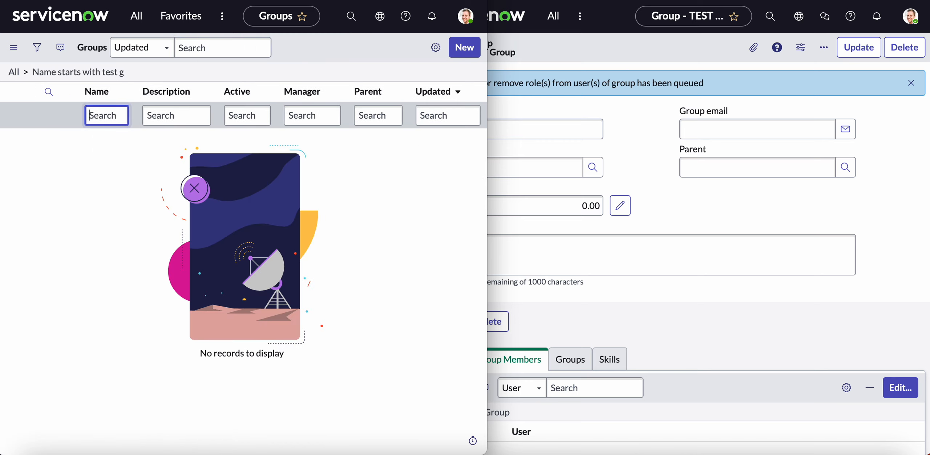
left_click(14, 71)
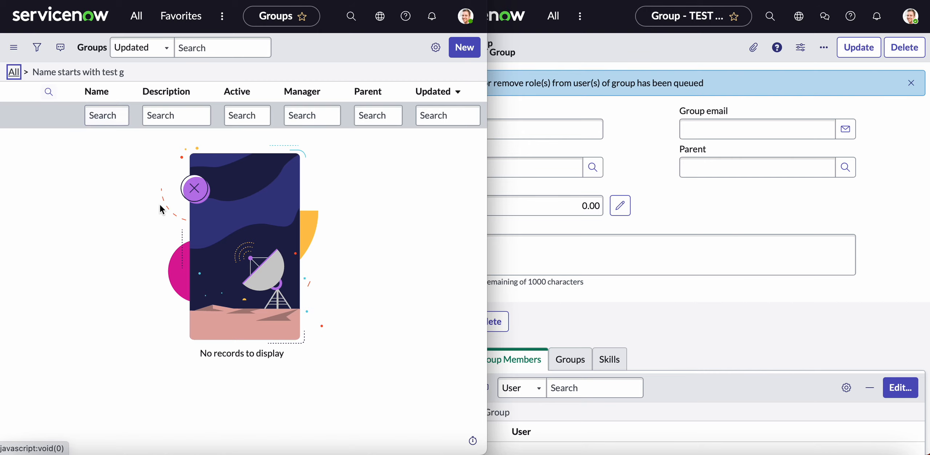
Return to the source instance's Groups list and filter it by names starting with "test".
left_click(567, 42)
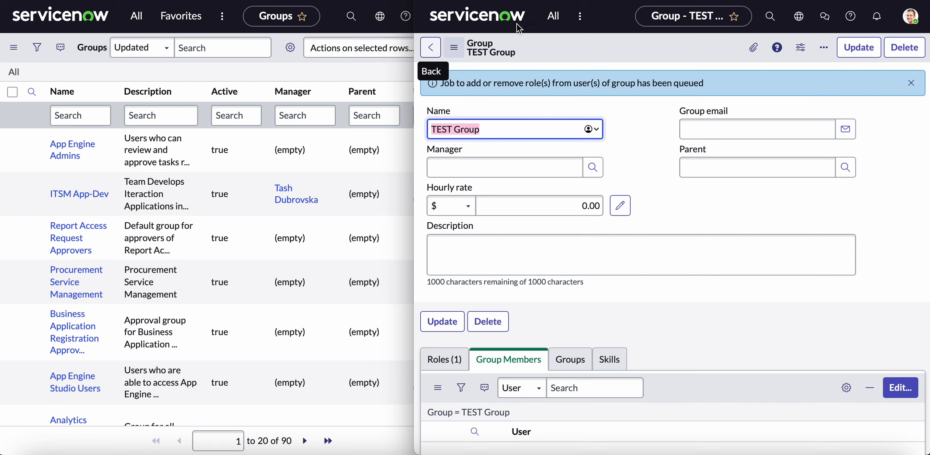
left_click(430, 47)
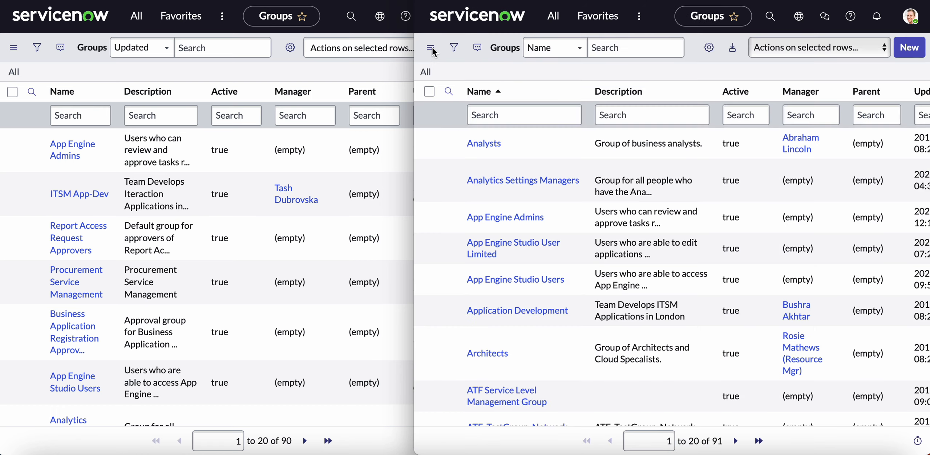
left_click(510, 114)
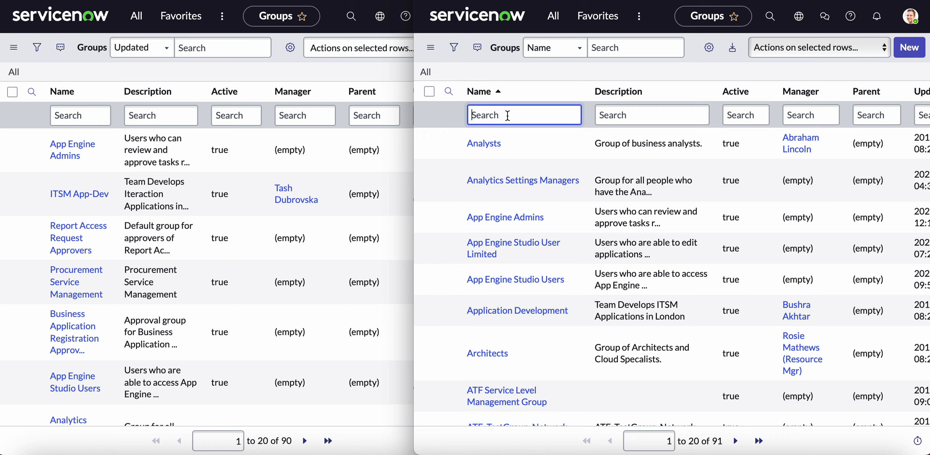
type("test")
key("Return")
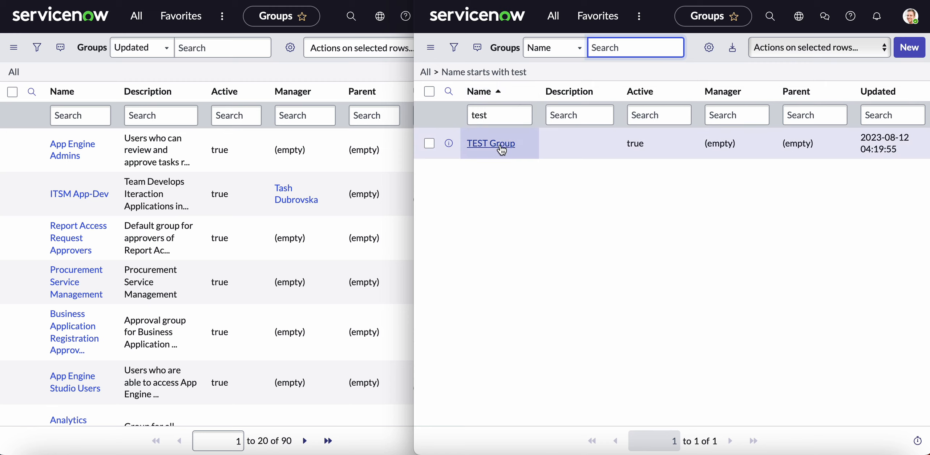
Export the filtered Groups list as XML and download the file.
right_click(512, 93)
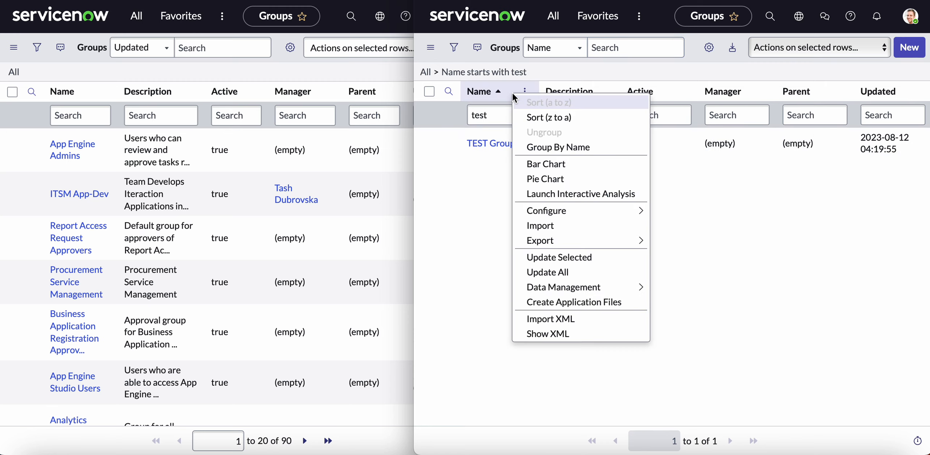
mouse_move(546, 244)
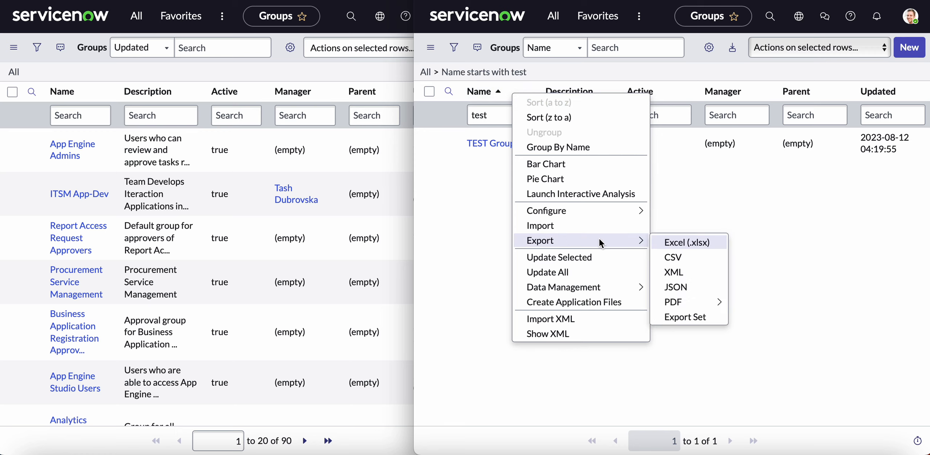
left_click(683, 271)
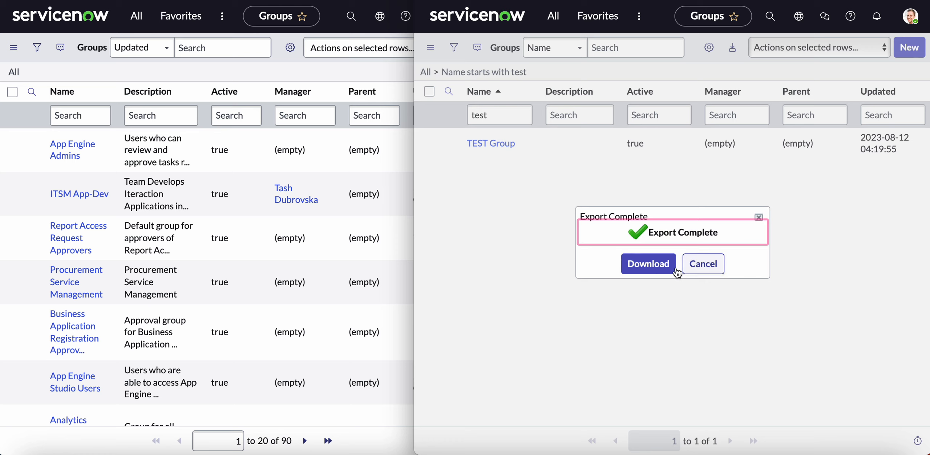
left_click(654, 267)
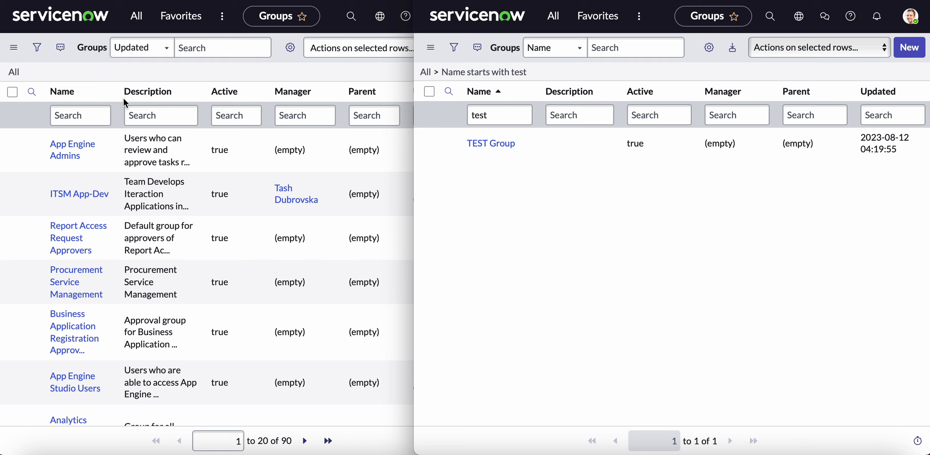
Start an XML import from the other instance's Groups list and choose sys_user_group (nameSTARTSWITHtest).xml from Downloads as its file.
left_click(99, 94)
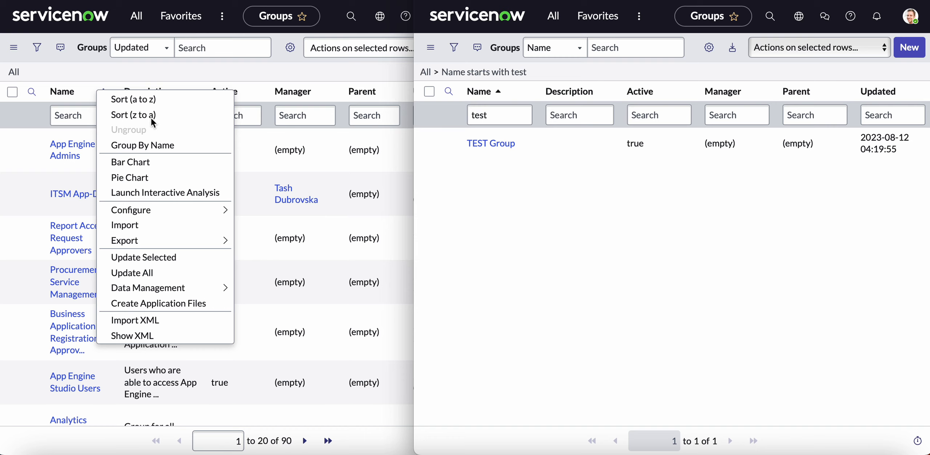
left_click(146, 321)
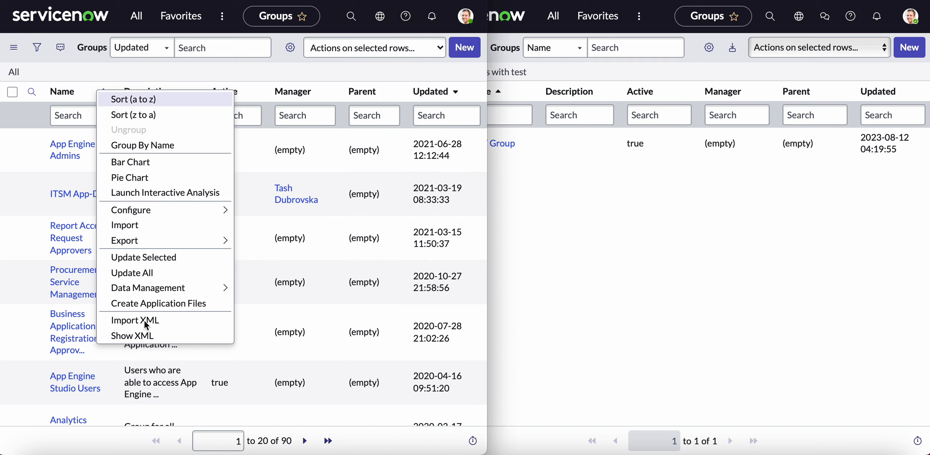
left_click(146, 320)
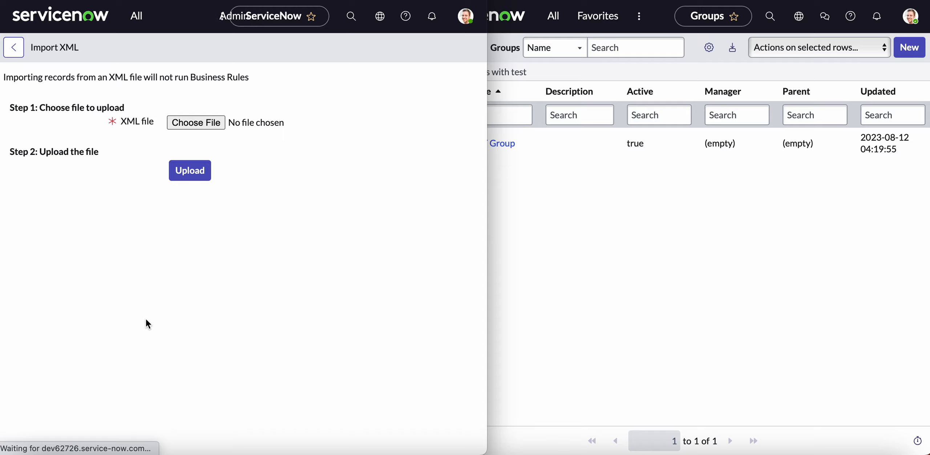
left_click(192, 124)
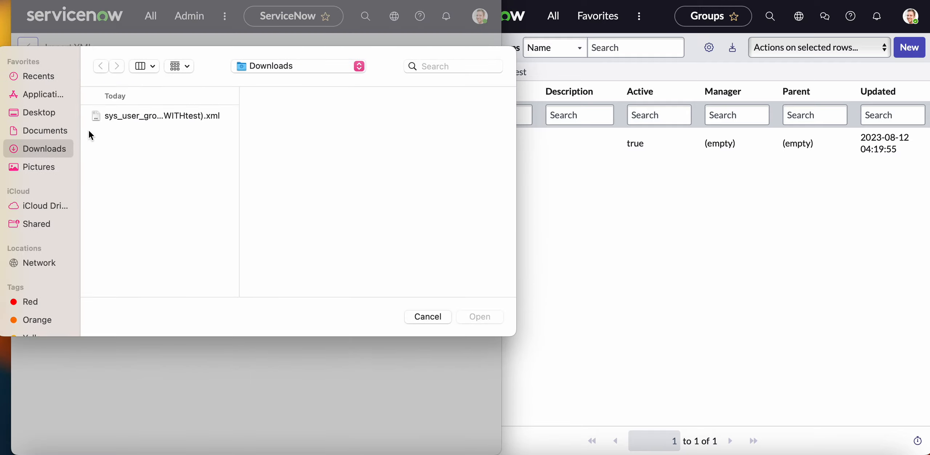
left_click(129, 117)
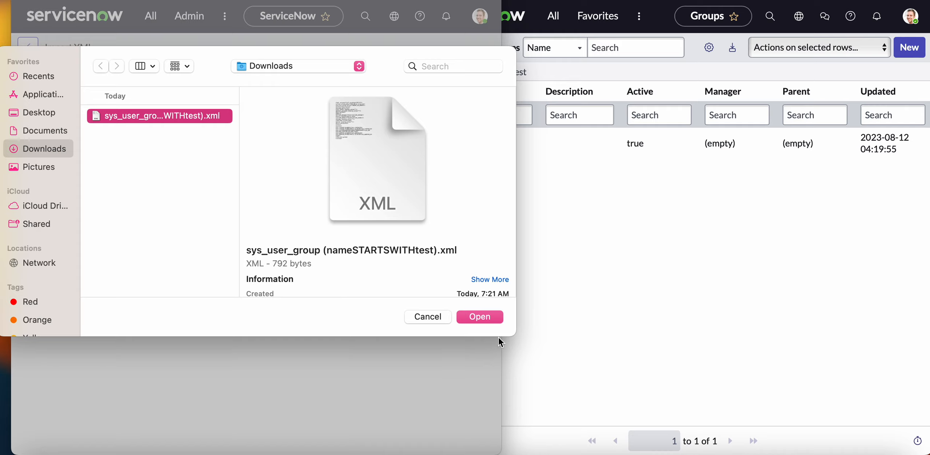
left_click(485, 317)
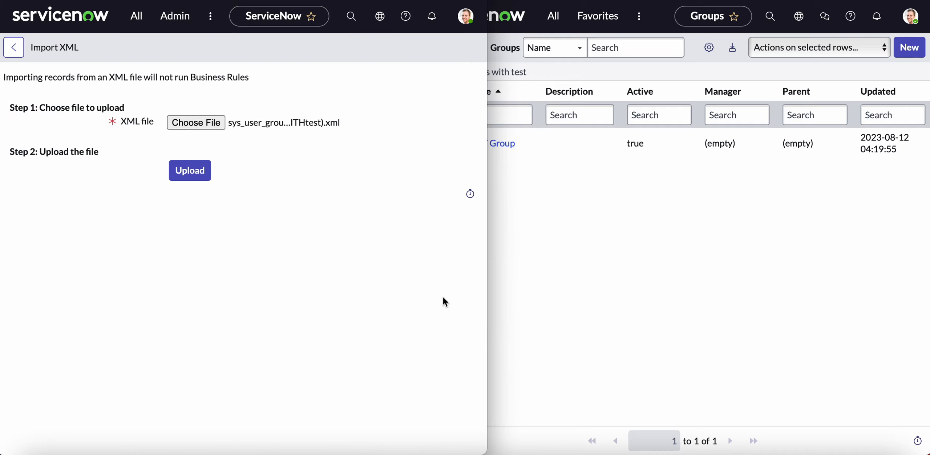
Upload the chosen groups file, check the roles of TEST Group in the other instance, and return to its Groups list.
left_click(198, 178)
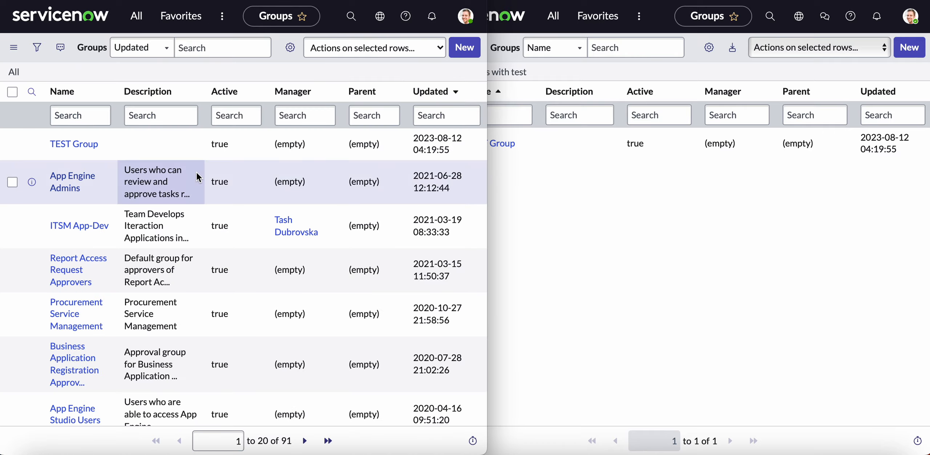
left_click(87, 149)
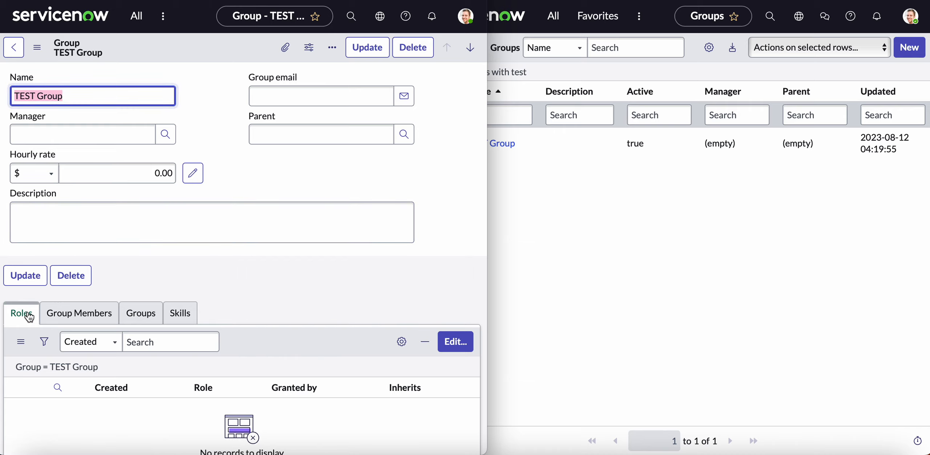
left_click(13, 47)
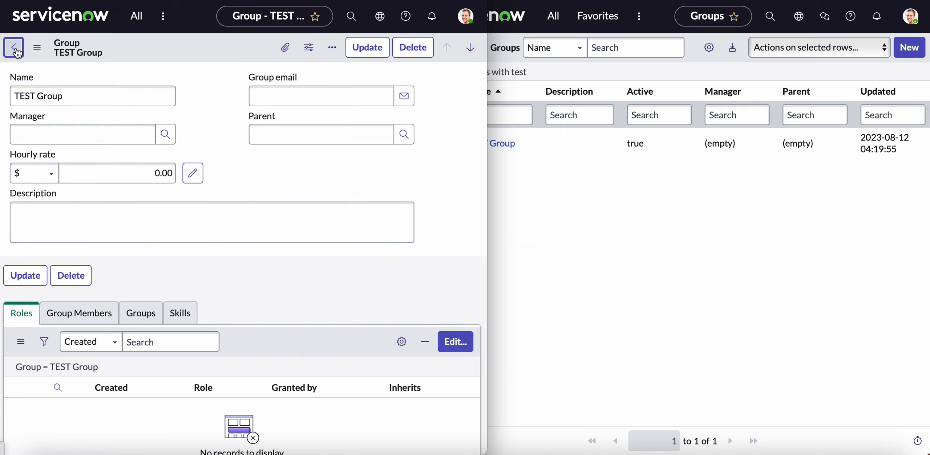
Open TEST Group in the source instance and open its Roles related list in a new window.
left_click(589, 190)
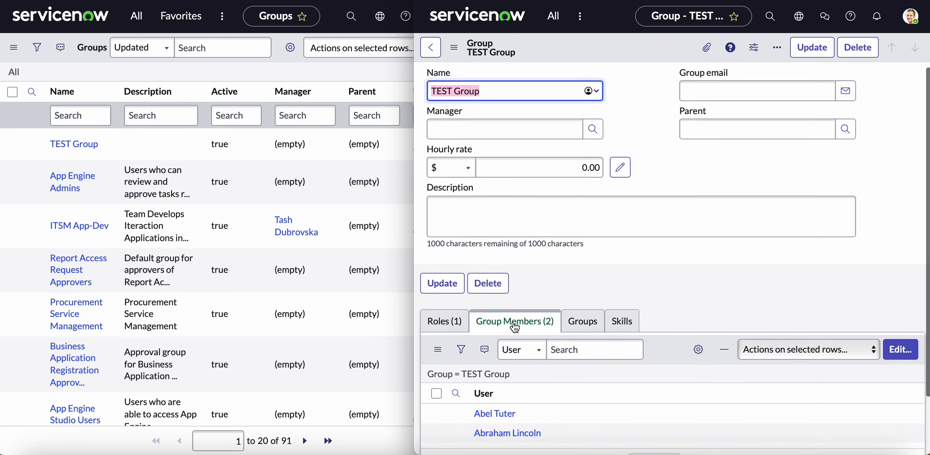
scroll(513, 321, "down", 2)
left_click(443, 280)
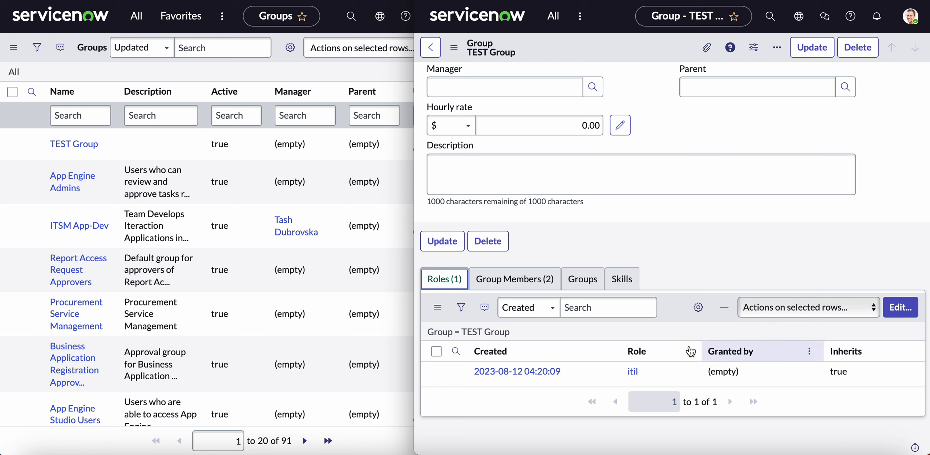
right_click(555, 351)
mouse_move(576, 392)
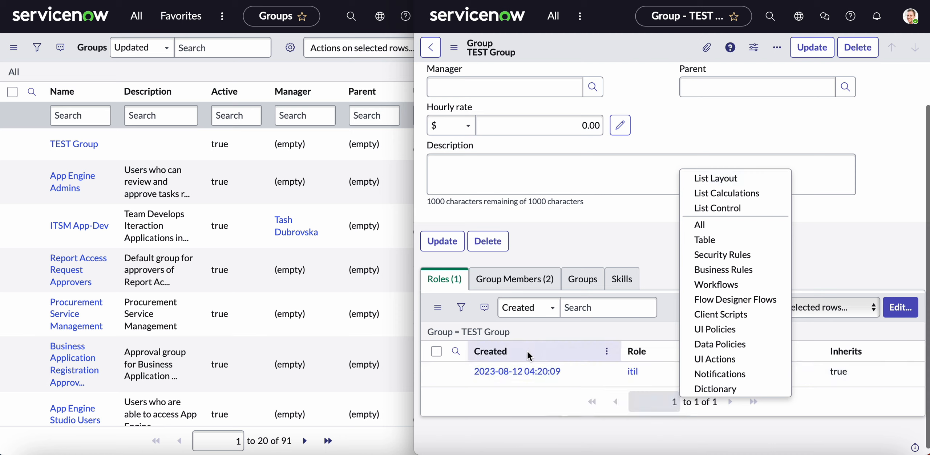
right_click(497, 335)
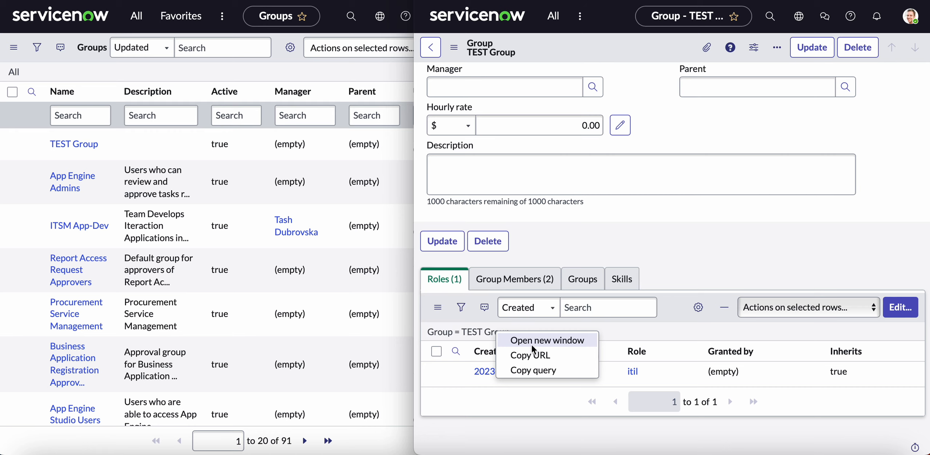
left_click_drag(529, 338, 647, 316)
left_click(666, 292)
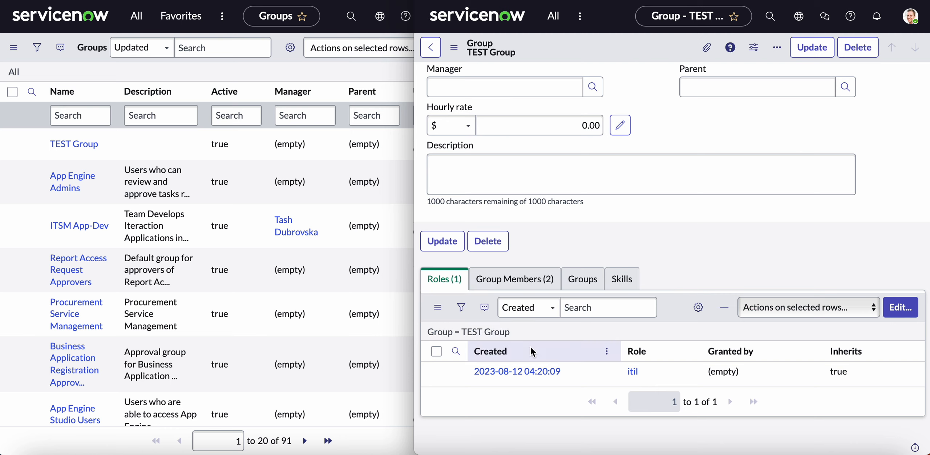
right_click(497, 339)
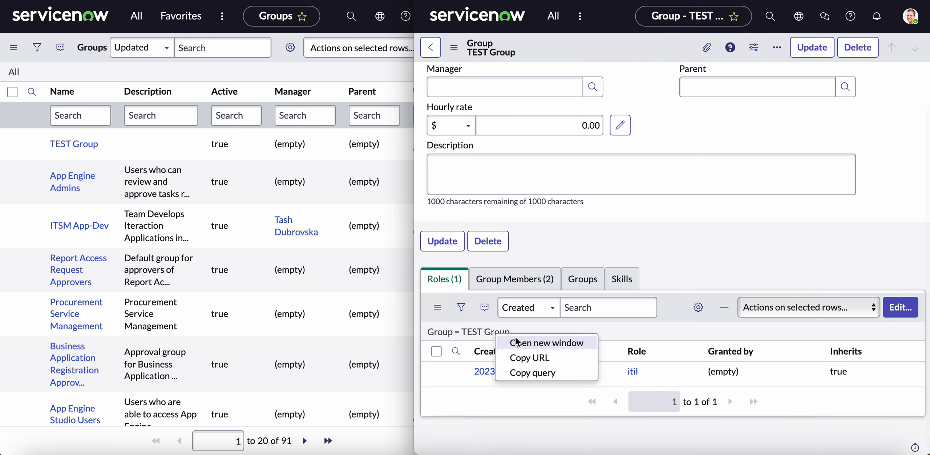
left_click(526, 345)
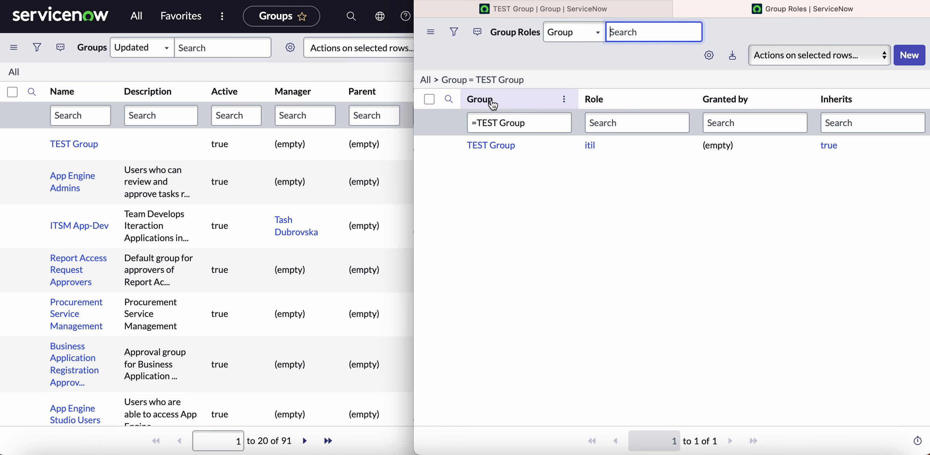
Export the Group Roles list for TEST Group as XML and download the file.
right_click(522, 97)
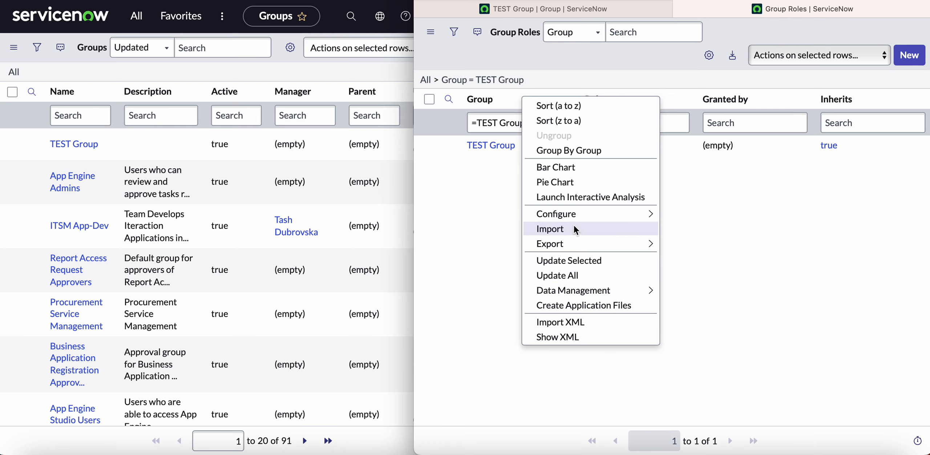
mouse_move(616, 244)
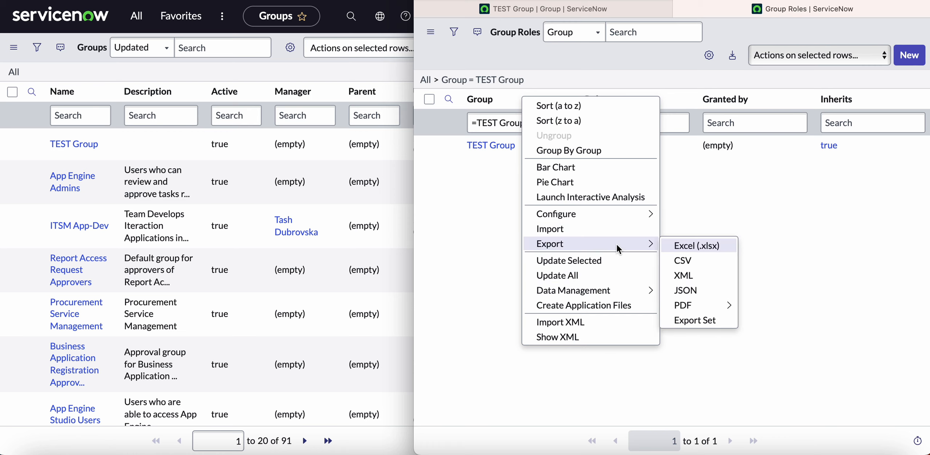
left_click(693, 277)
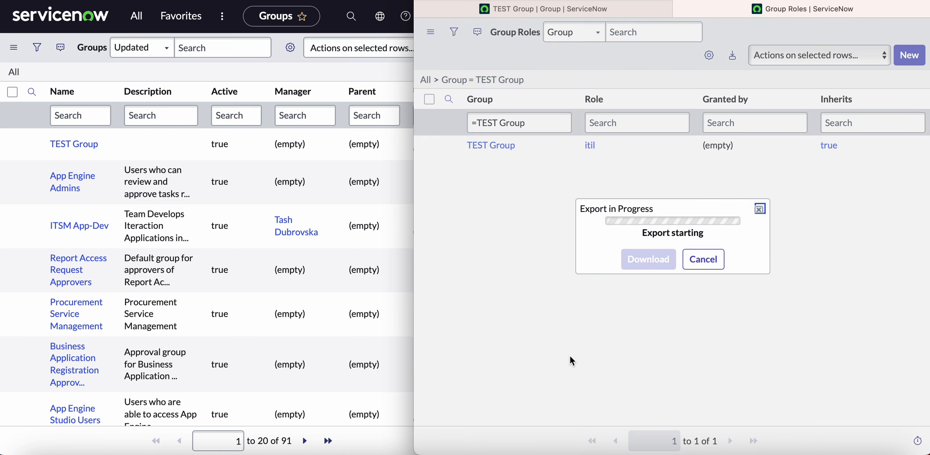
left_click(649, 259)
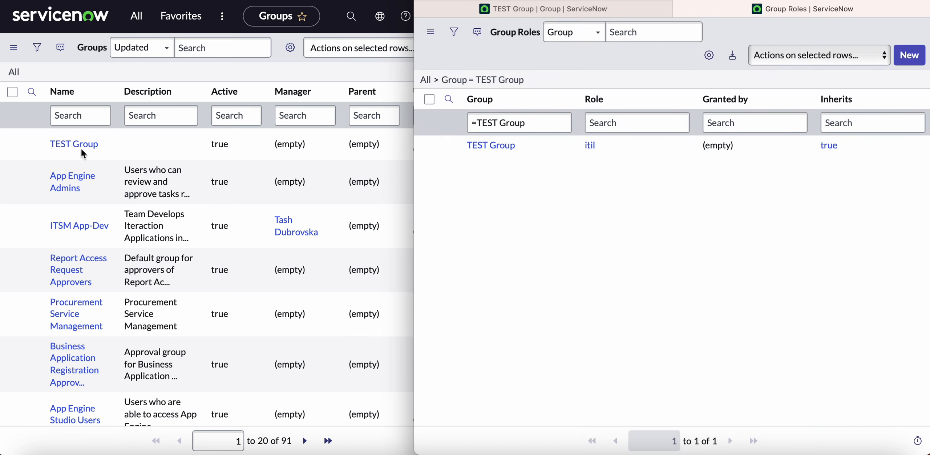
Import the sys_group_has_role XML file from Downloads into the other instance, starting from its Groups list.
left_click(98, 69)
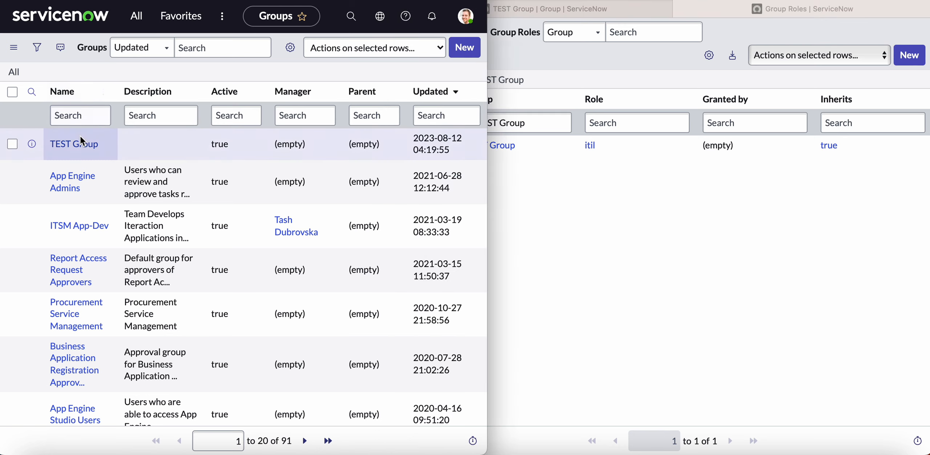
right_click(87, 95)
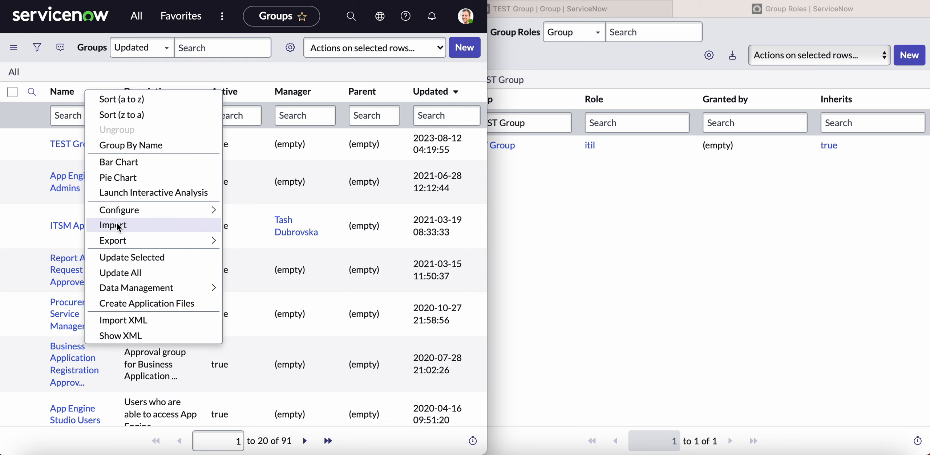
left_click(127, 320)
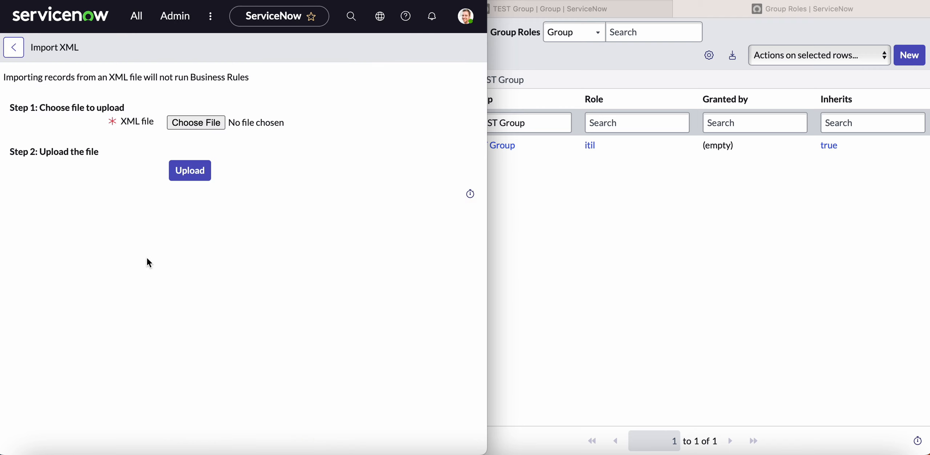
left_click(185, 122)
left_click(183, 116)
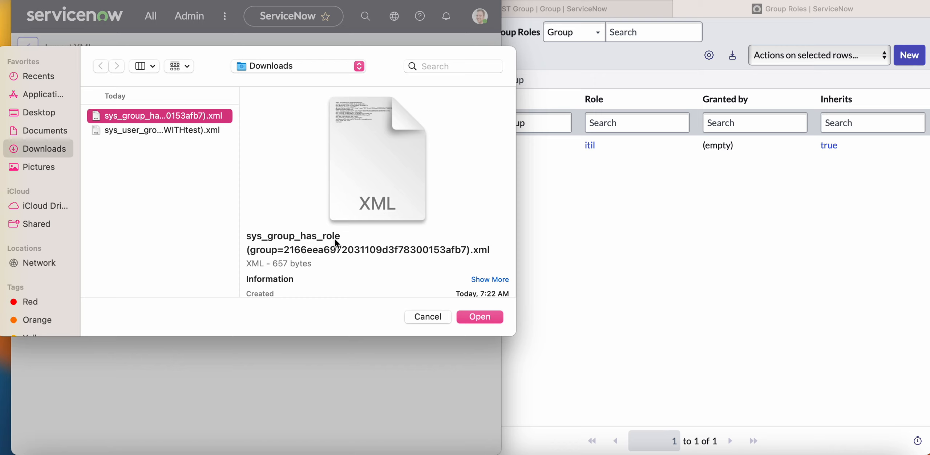
left_click(487, 317)
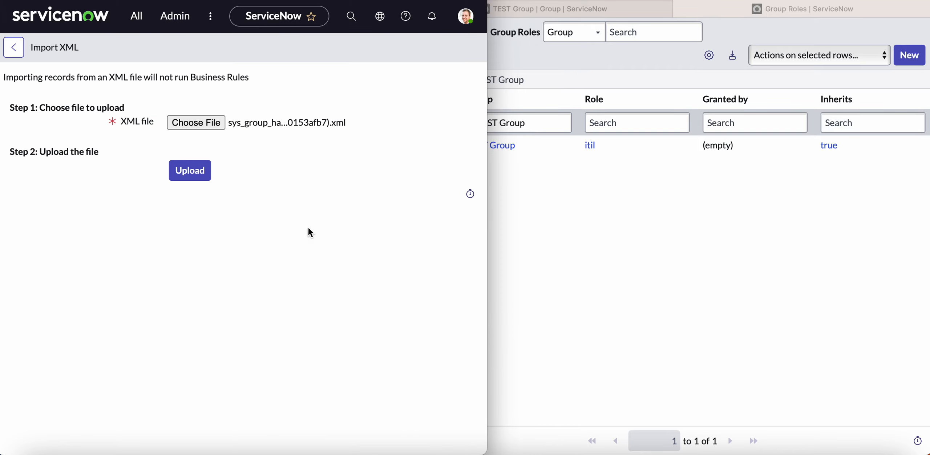
left_click(191, 179)
Check the roles and group members of TEST Group in the other instance, and return to its Groups list.
left_click(77, 144)
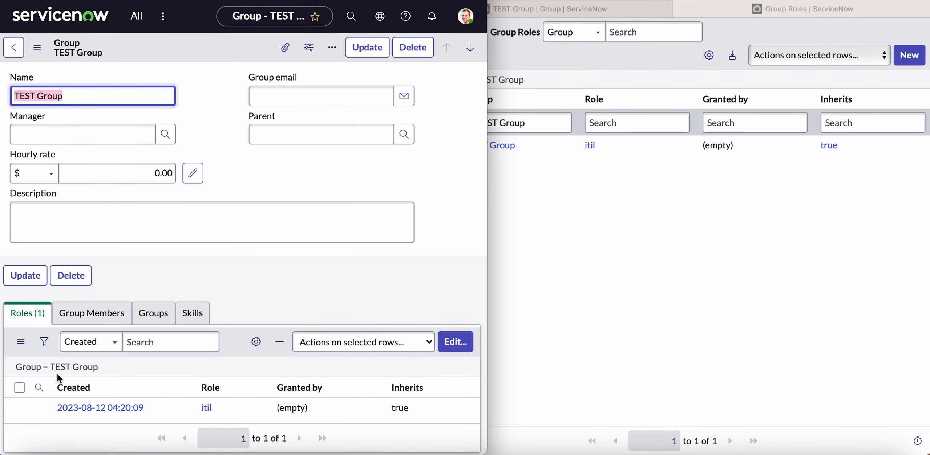
left_click(96, 317)
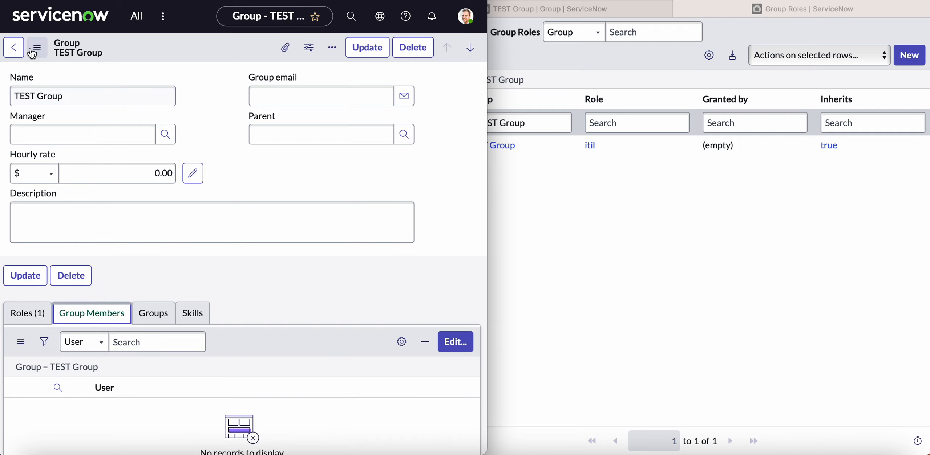
left_click(14, 48)
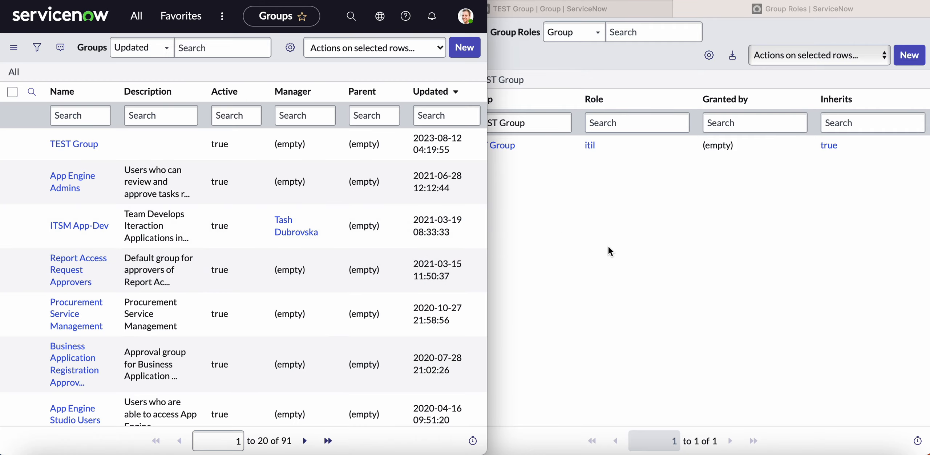
Close the source instance's Group Roles page and open TEST Group's Group Members related list in a new window.
left_click(612, 252)
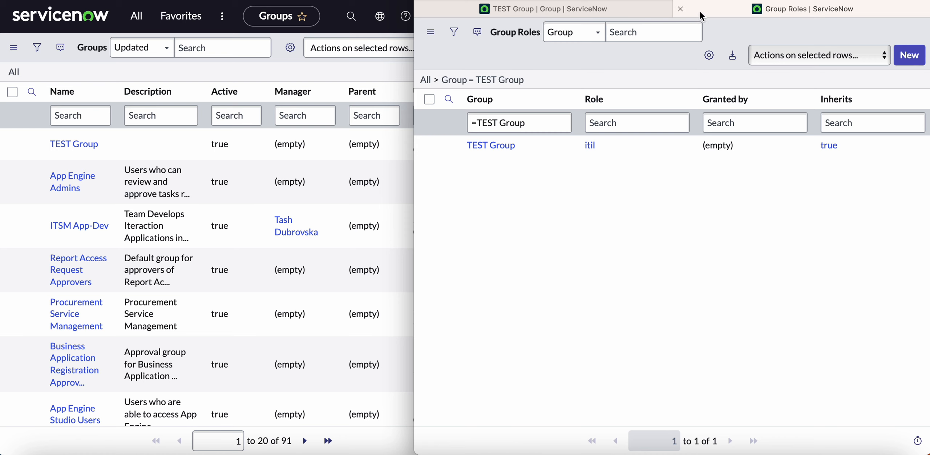
left_click(681, 9)
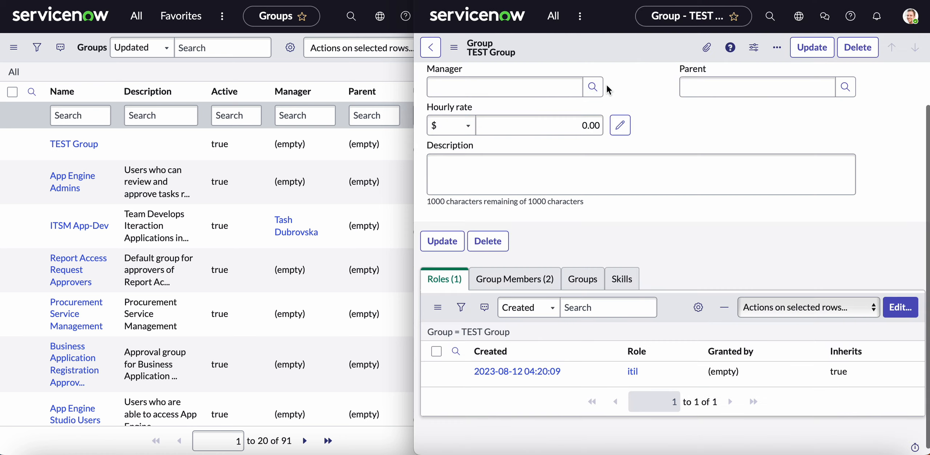
left_click(519, 282)
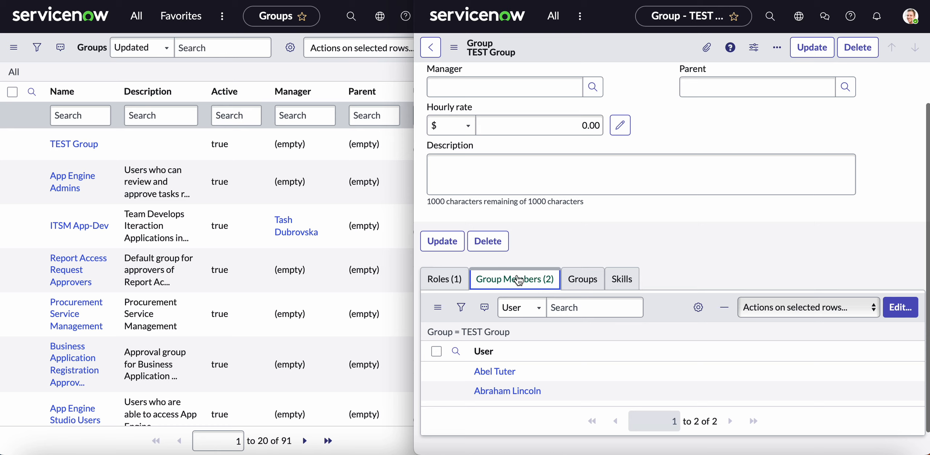
right_click(494, 337)
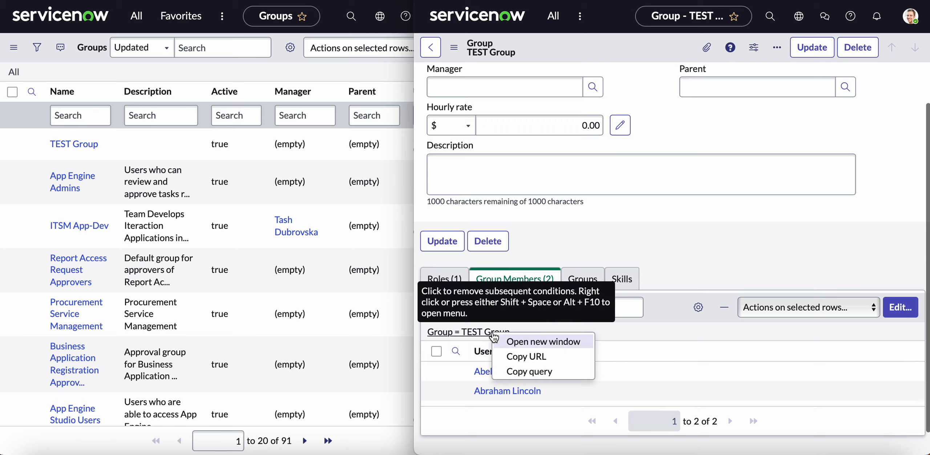
left_click(513, 341)
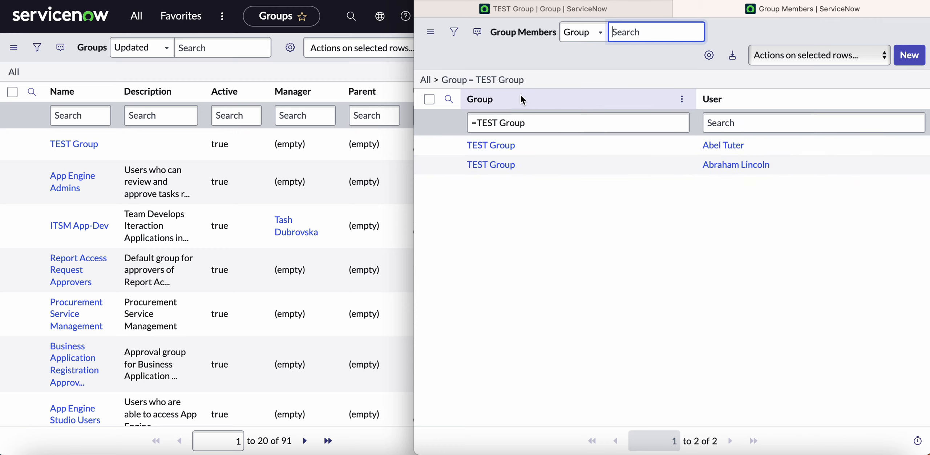
Export the Group Members list for TEST Group as XML and download the file.
right_click(624, 99)
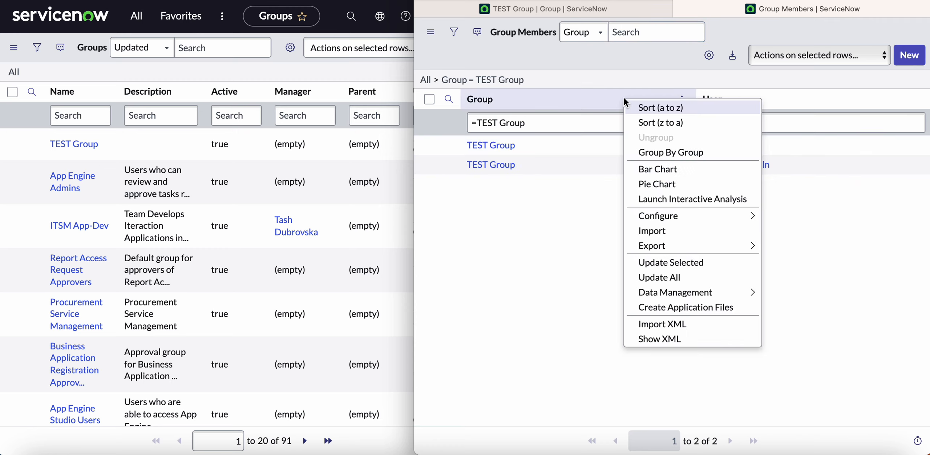
mouse_move(661, 247)
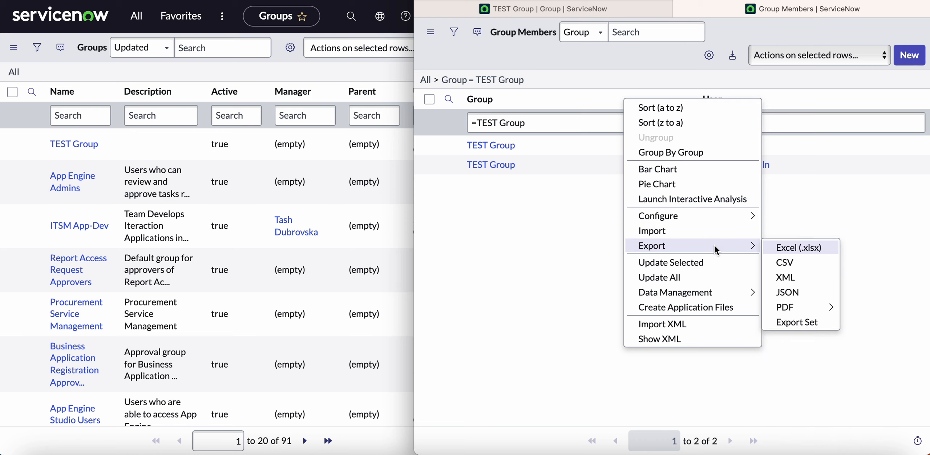
left_click(799, 276)
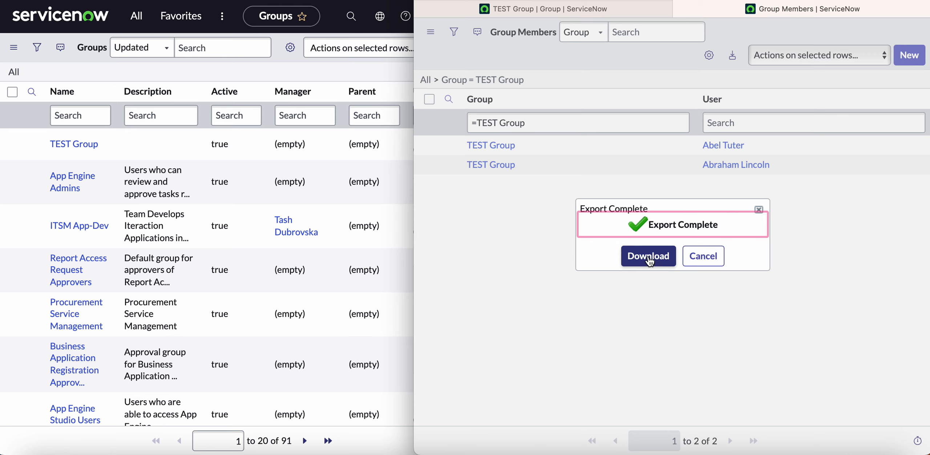
left_click(650, 259)
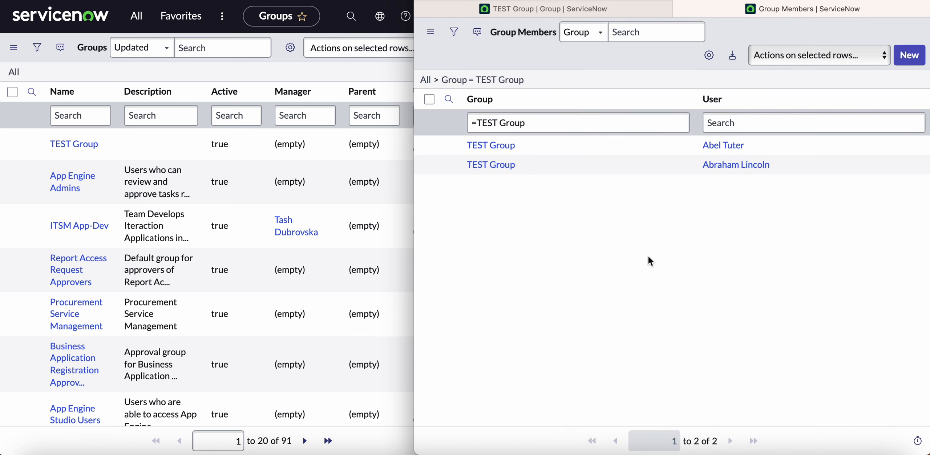
Import the sys_user_grmember XML file from Downloads into the other instance, starting from its Groups list.
left_click(91, 90)
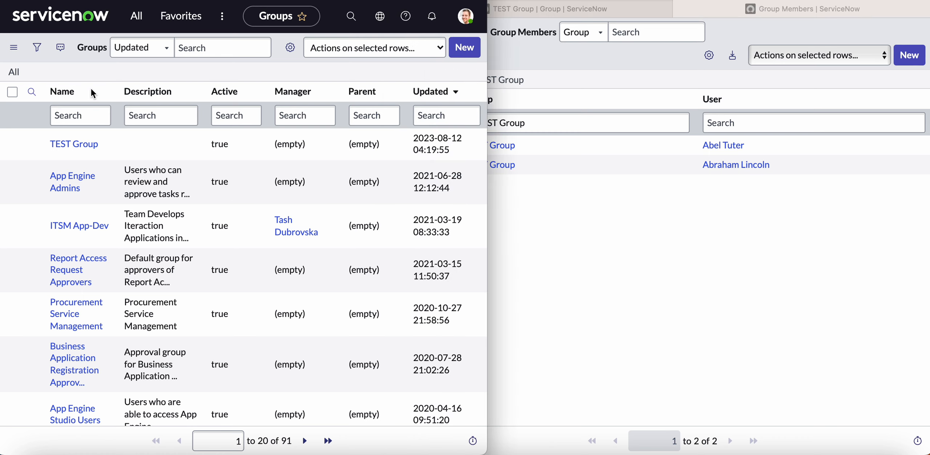
right_click(91, 90)
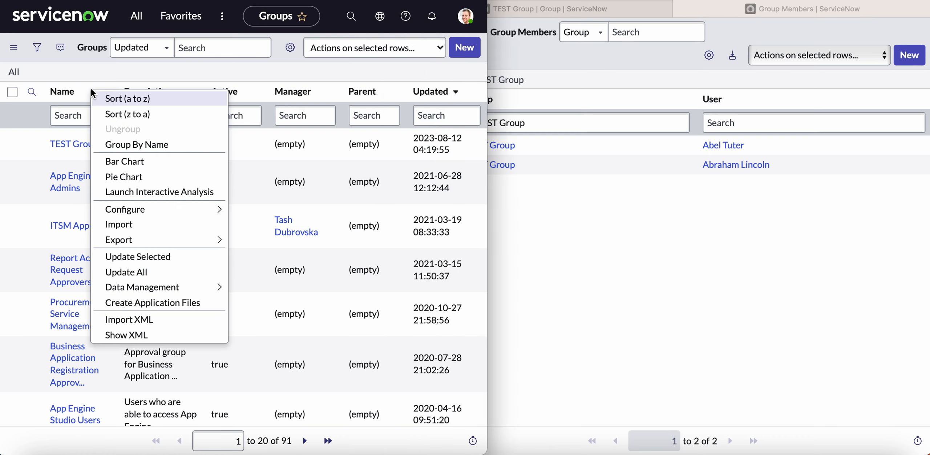
left_click(145, 319)
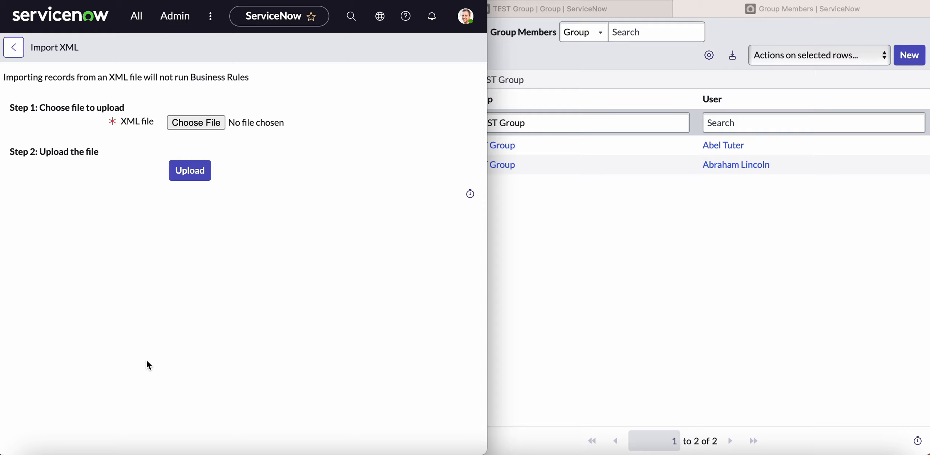
left_click(201, 123)
left_click(198, 117)
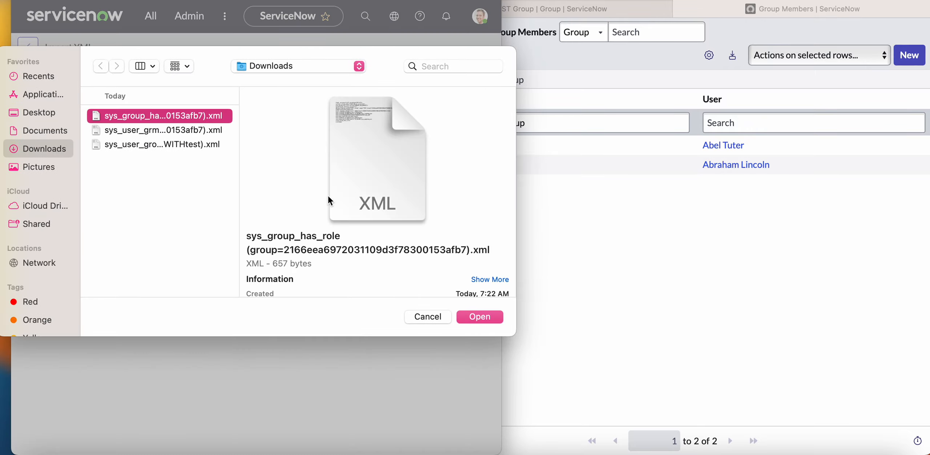
left_click(158, 131)
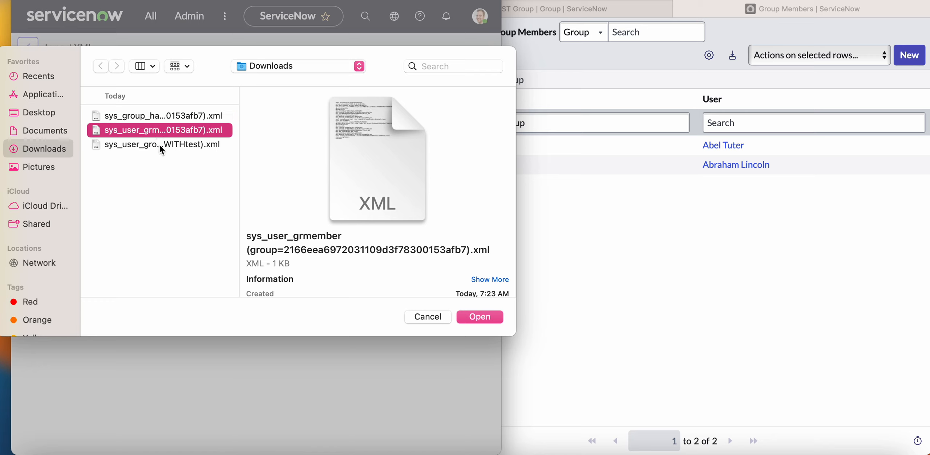
left_click(160, 145)
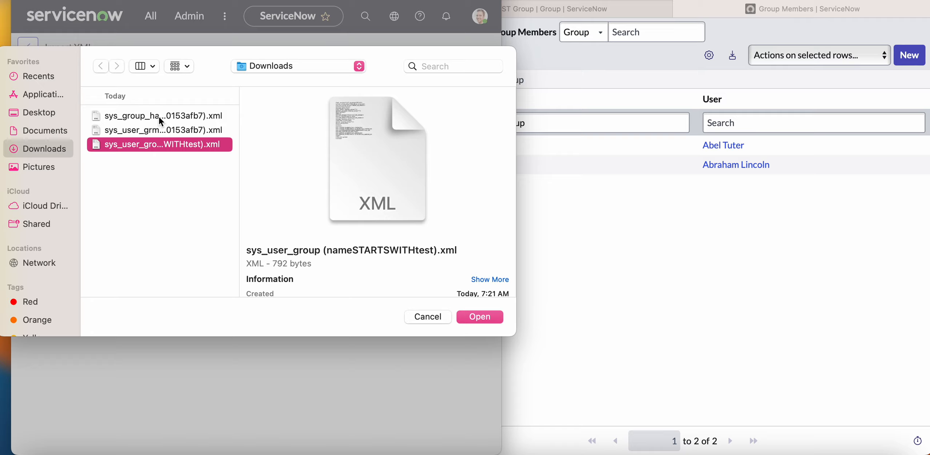
left_click(160, 117)
left_click(164, 131)
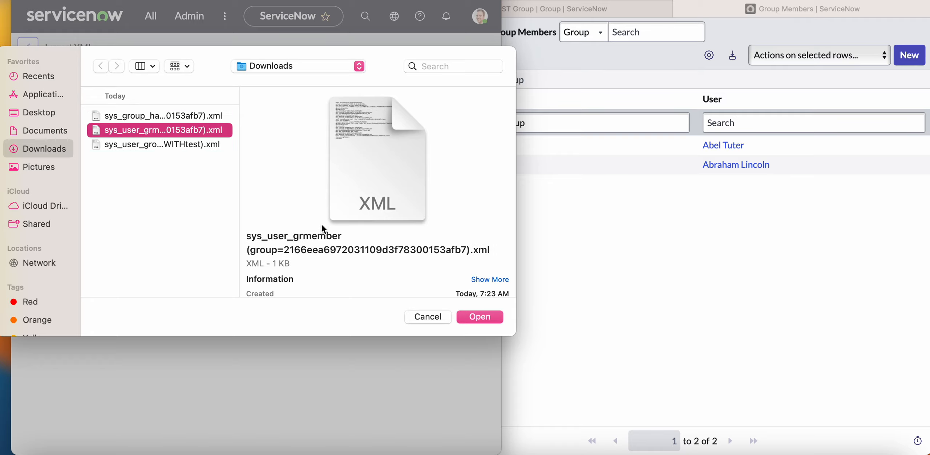
left_click(489, 317)
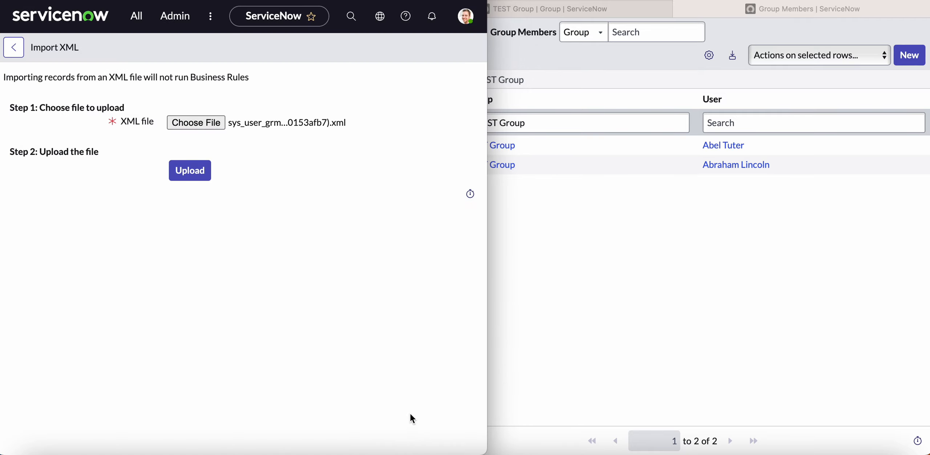
left_click(198, 177)
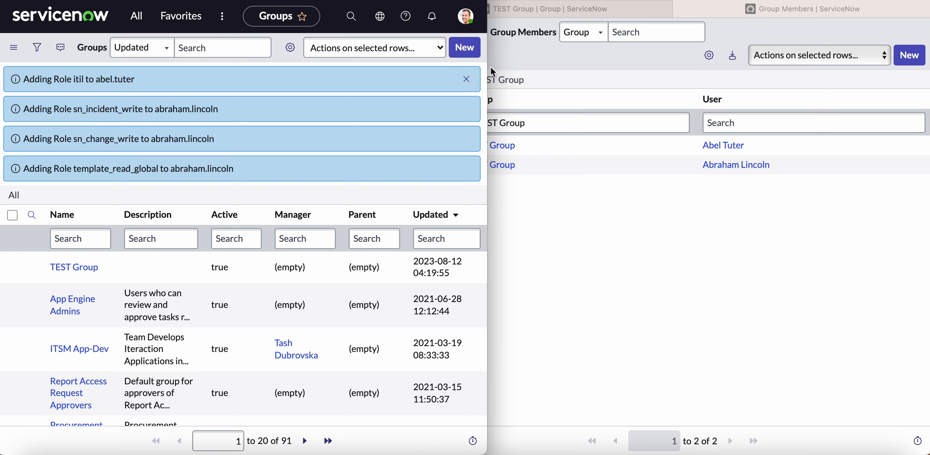
Dismiss the import notifications and open TEST Group in the other instance to check its group members and roles.
left_click(466, 79)
left_click(73, 154)
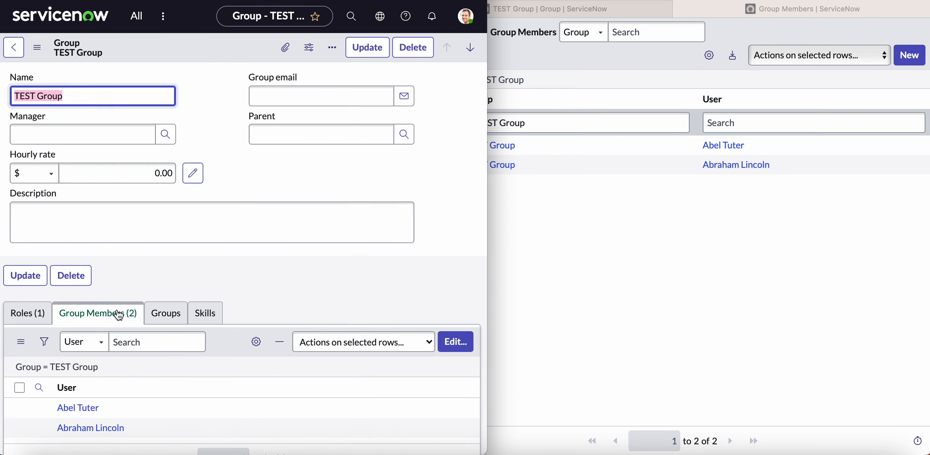
left_click(36, 315)
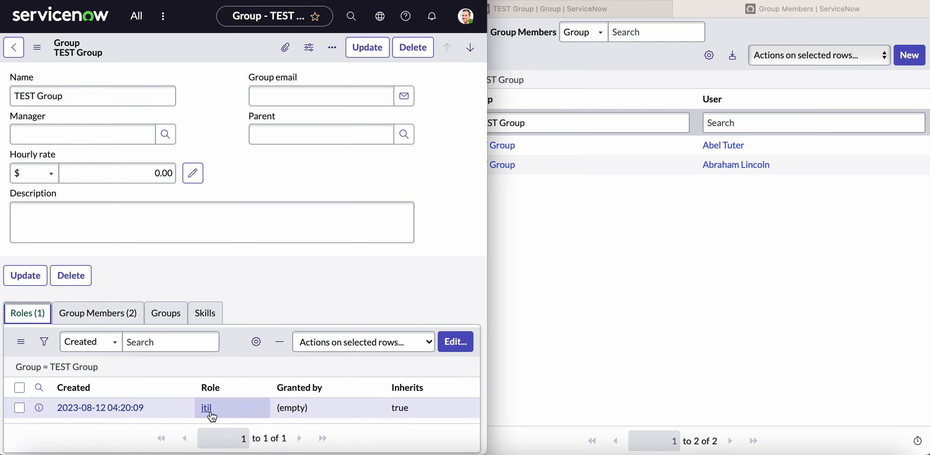